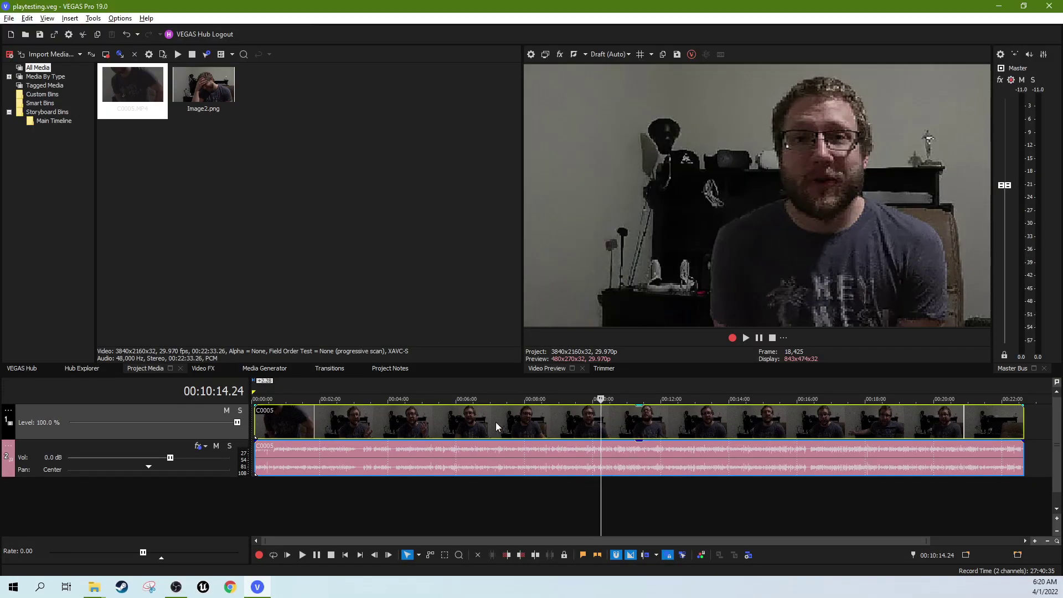
Step: Scrub the C0005 clip at several points between about 7:00 and 14:00
{"action": "left_click", "coordinate": [497, 426]}
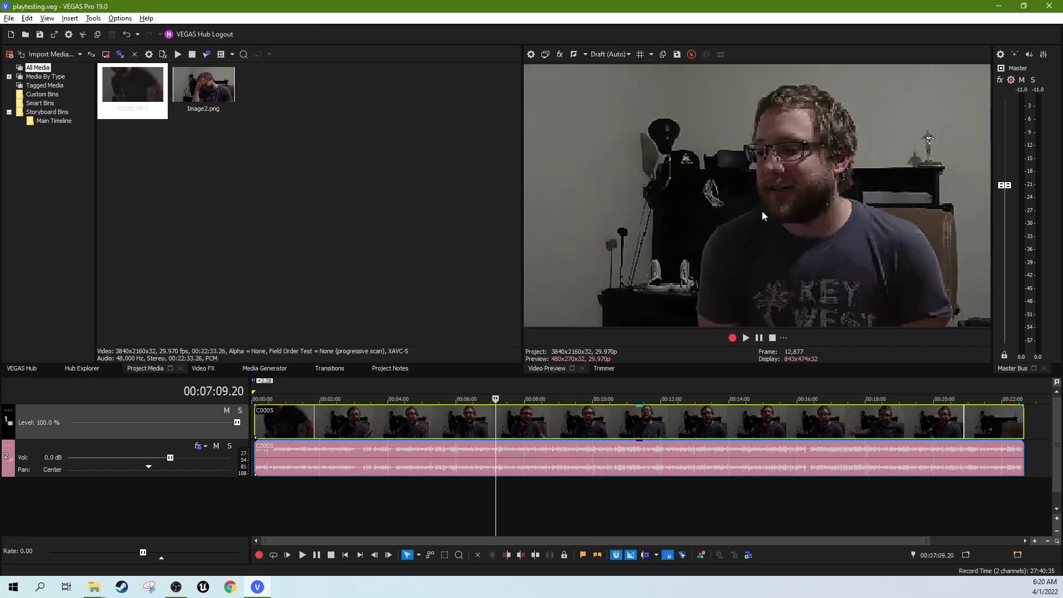
{"action": "left_click", "coordinate": [725, 426]}
{"action": "left_click", "coordinate": [785, 426]}
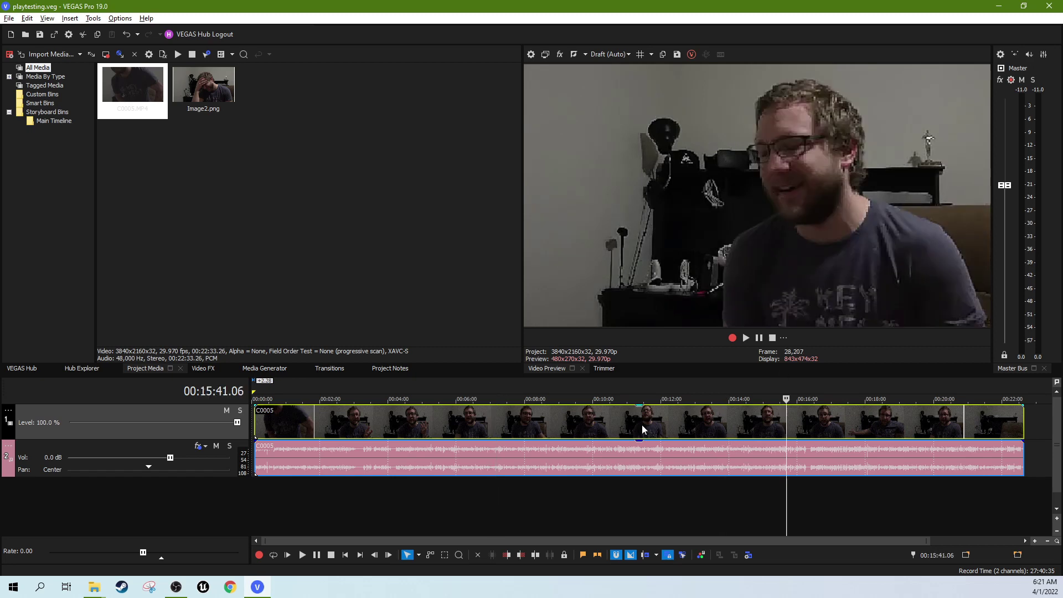
{"action": "left_click", "coordinate": [642, 426]}
{"action": "left_click", "coordinate": [523, 426]}
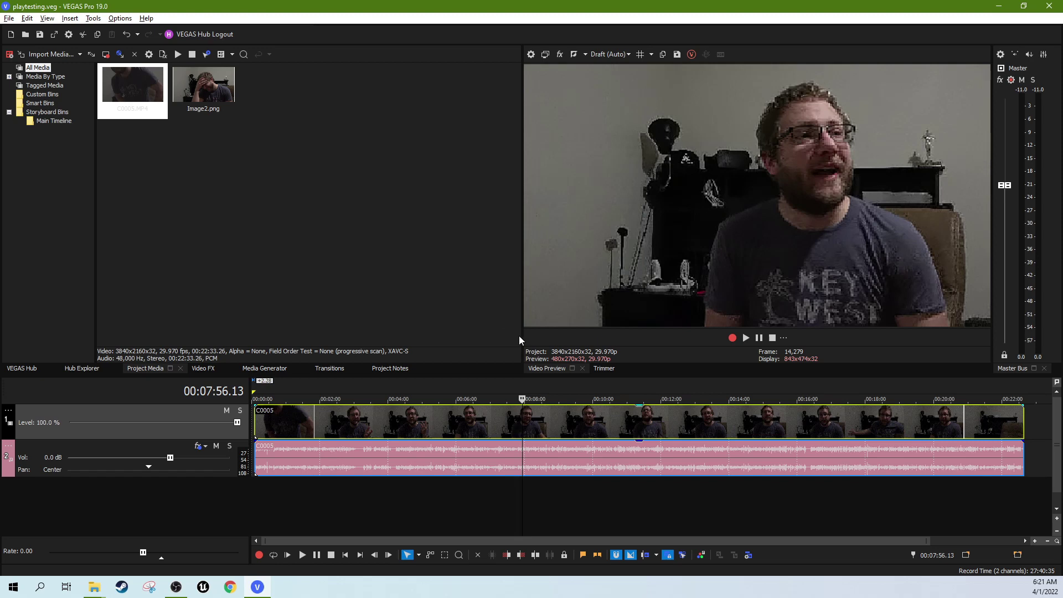
Step: Shift the C0005 clip slightly later, then nudge it back a little earlier
{"action": "left_click_drag", "start_coordinate": [615, 417], "coordinate": [630, 417]}
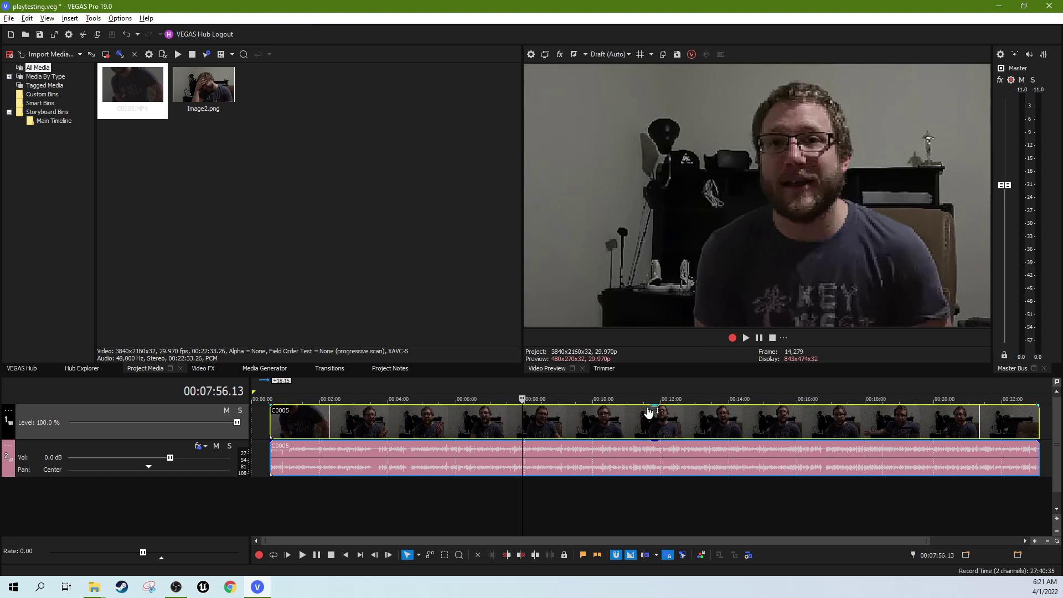
{"action": "left_click", "coordinate": [446, 424]}
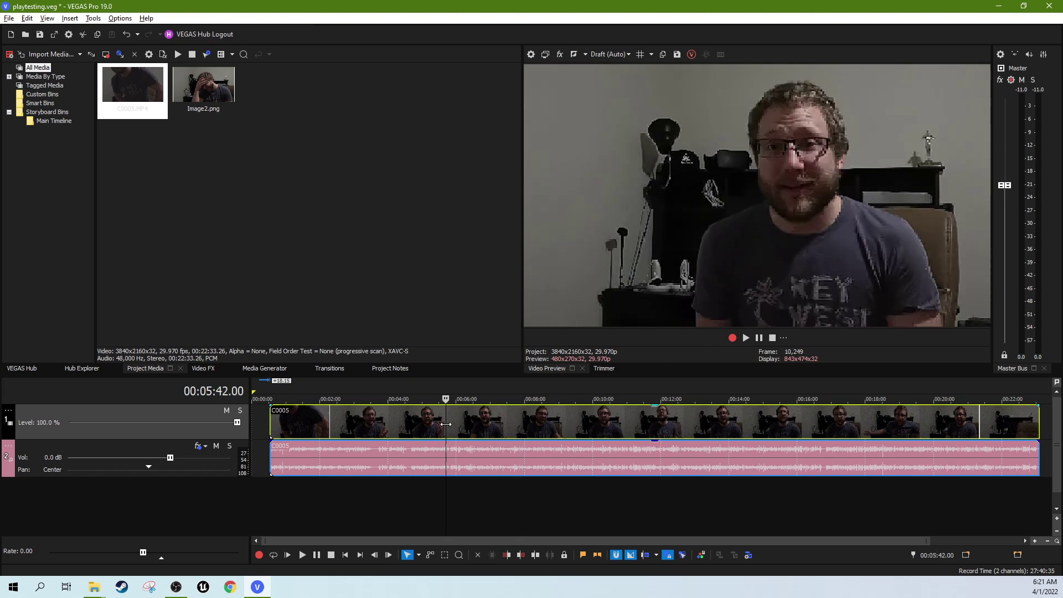
{"action": "left_click_drag", "start_coordinate": [412, 420], "coordinate": [404, 420]}
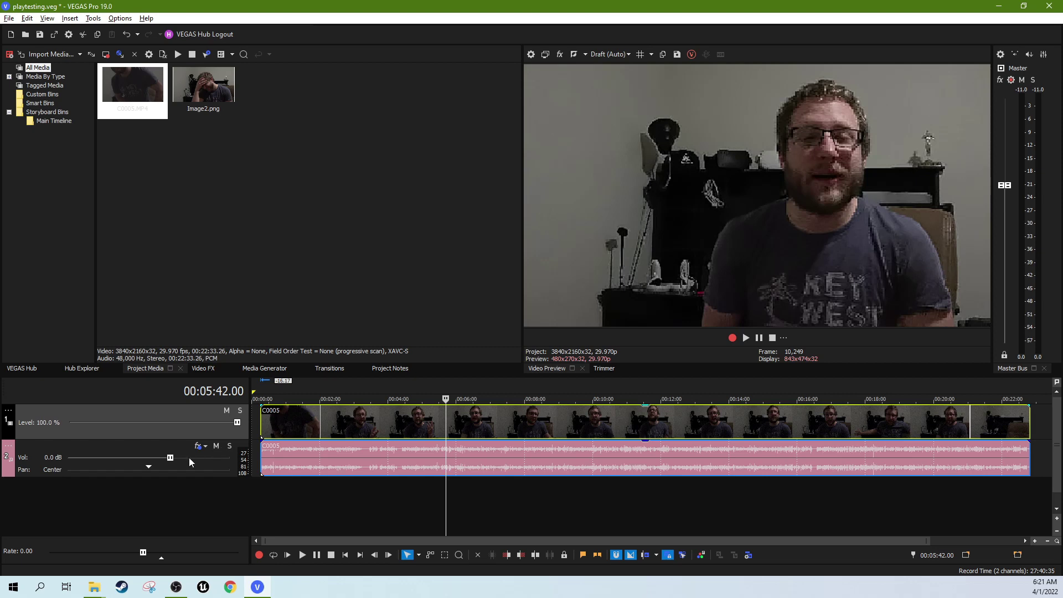
Step: Preview the clip again at points between roughly 2:55 and 5:55
{"action": "left_click", "coordinate": [345, 427]}
{"action": "left_click", "coordinate": [386, 423]}
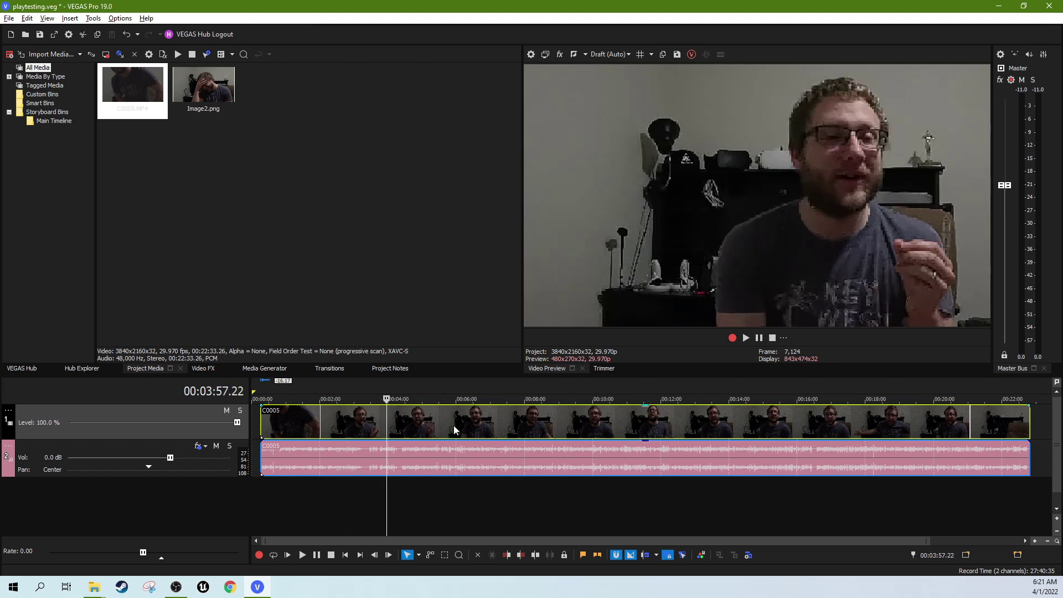
{"action": "left_click", "coordinate": [454, 426]}
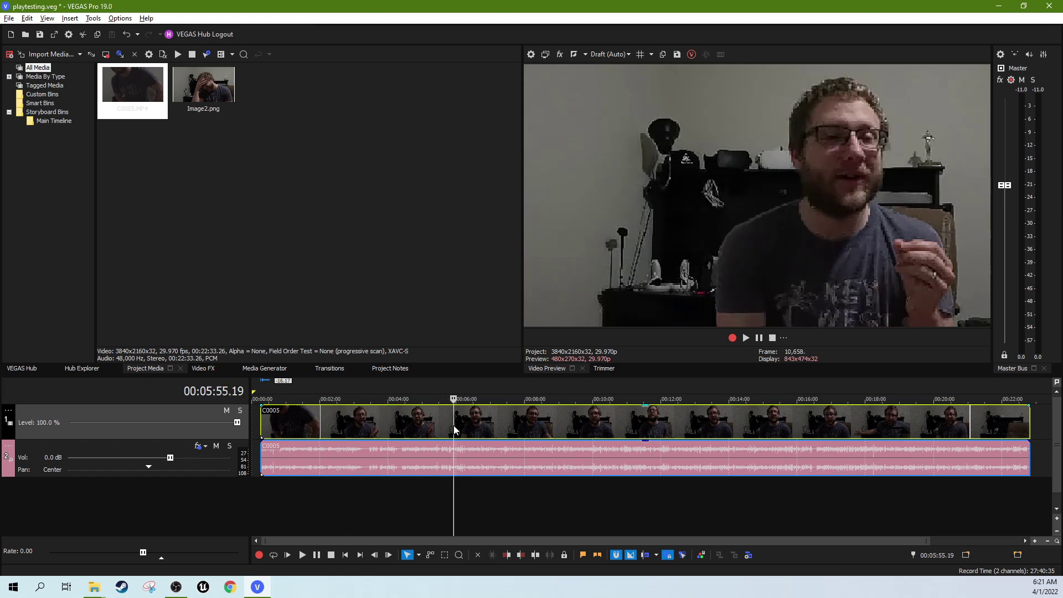
{"action": "left_click", "coordinate": [527, 422]}
{"action": "left_click", "coordinate": [408, 418]}
{"action": "left_click", "coordinate": [378, 419]}
{"action": "left_click", "coordinate": [351, 421]}
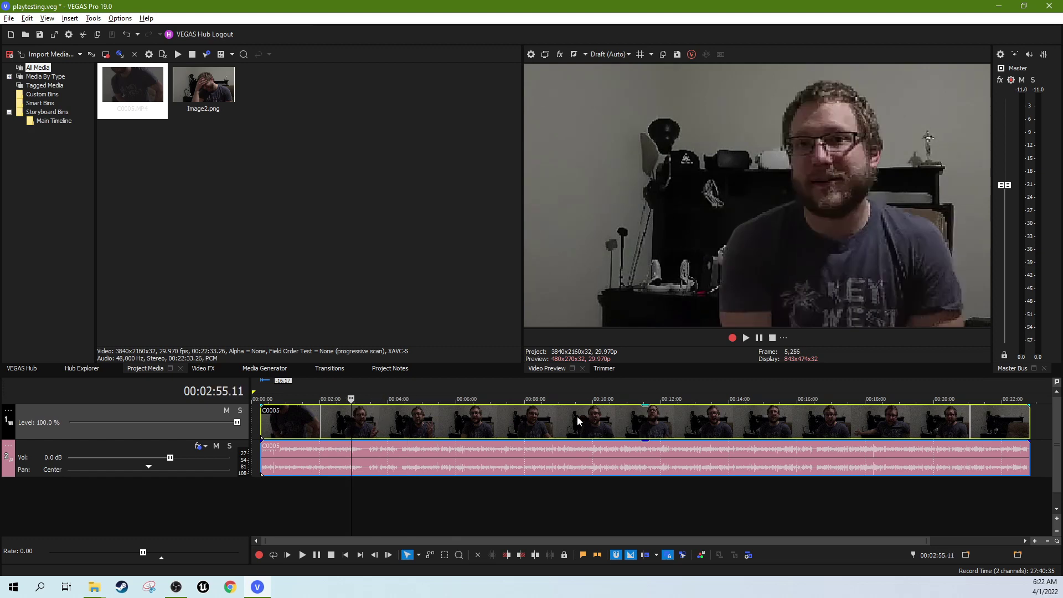
{"action": "left_click", "coordinate": [626, 53]}
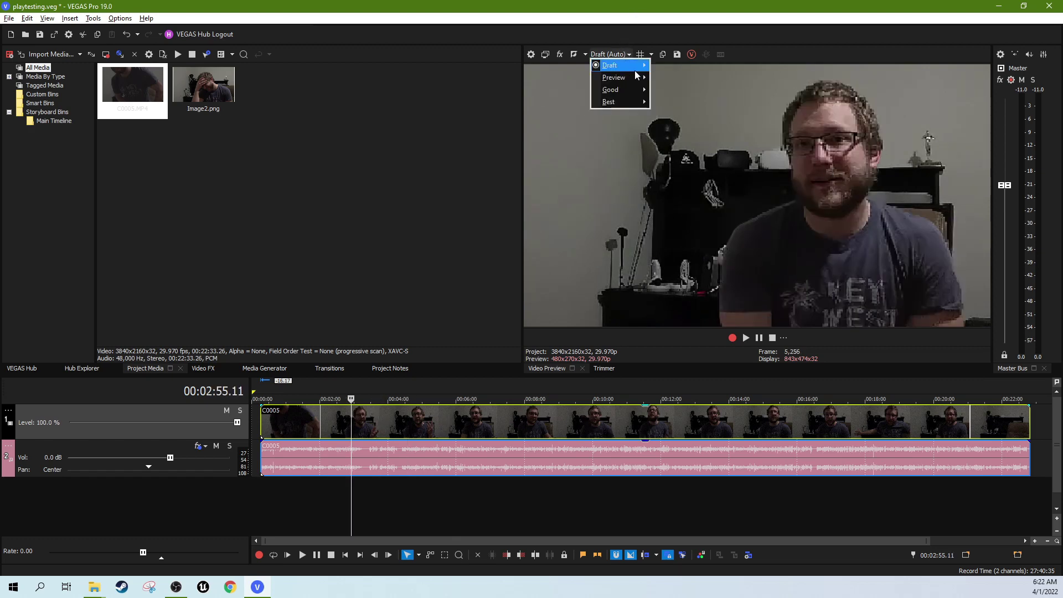
Step: Preview the clip at later points, around 15:26 and back to 7:29
{"action": "left_click", "coordinate": [636, 445]}
{"action": "left_click", "coordinate": [727, 439]}
{"action": "left_click", "coordinate": [775, 438]}
{"action": "left_click", "coordinate": [507, 430]}
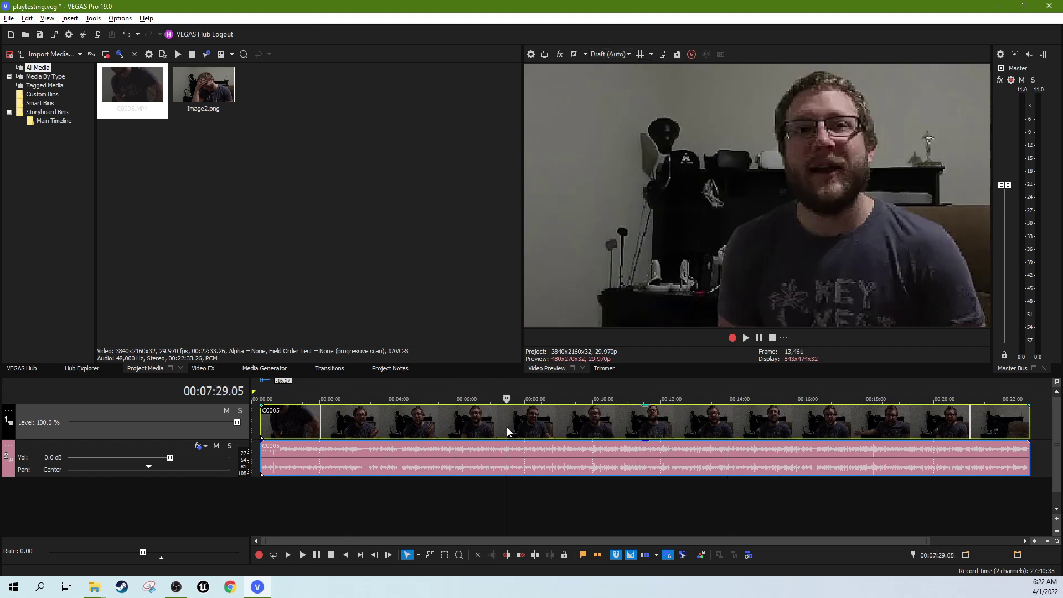
Step: Set the preview quality to Best (Auto), then raise it to Best (Full)
{"action": "left_click", "coordinate": [628, 54]}
{"action": "mouse_move", "coordinate": [642, 103]}
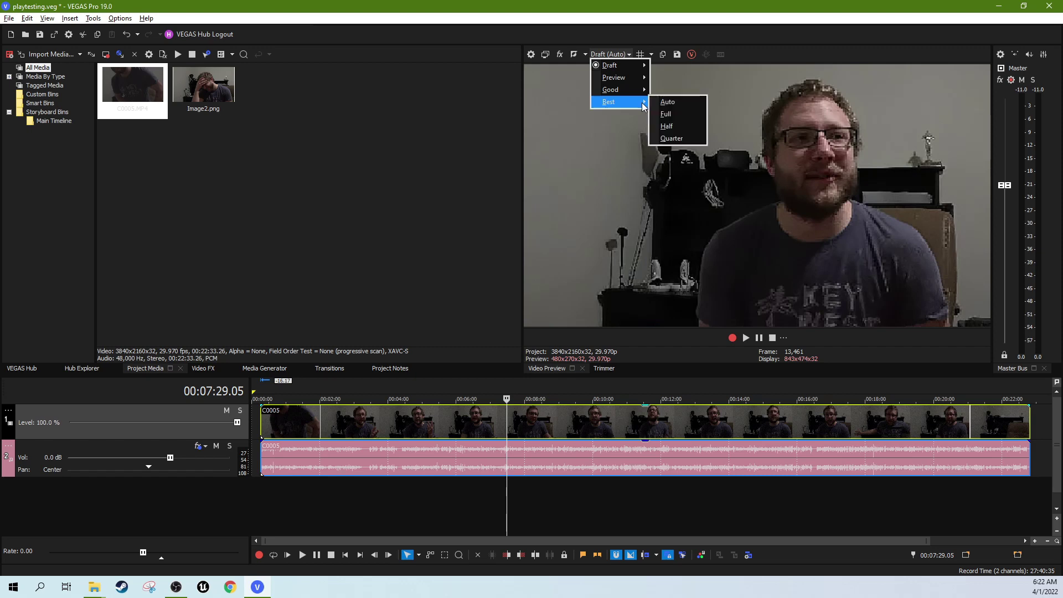
{"action": "left_click", "coordinate": [680, 103]}
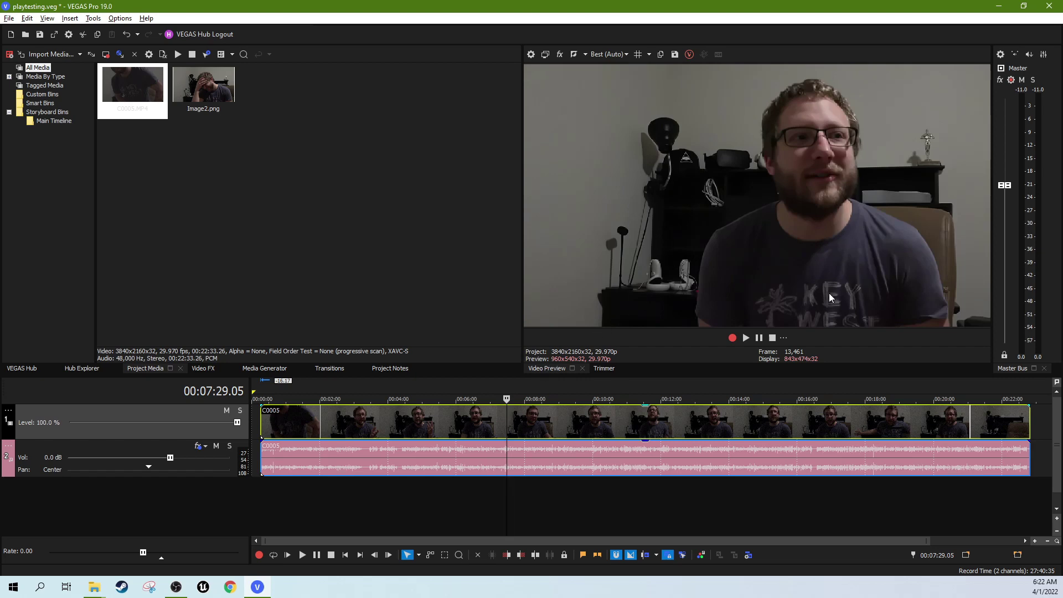
{"action": "left_click", "coordinate": [498, 429]}
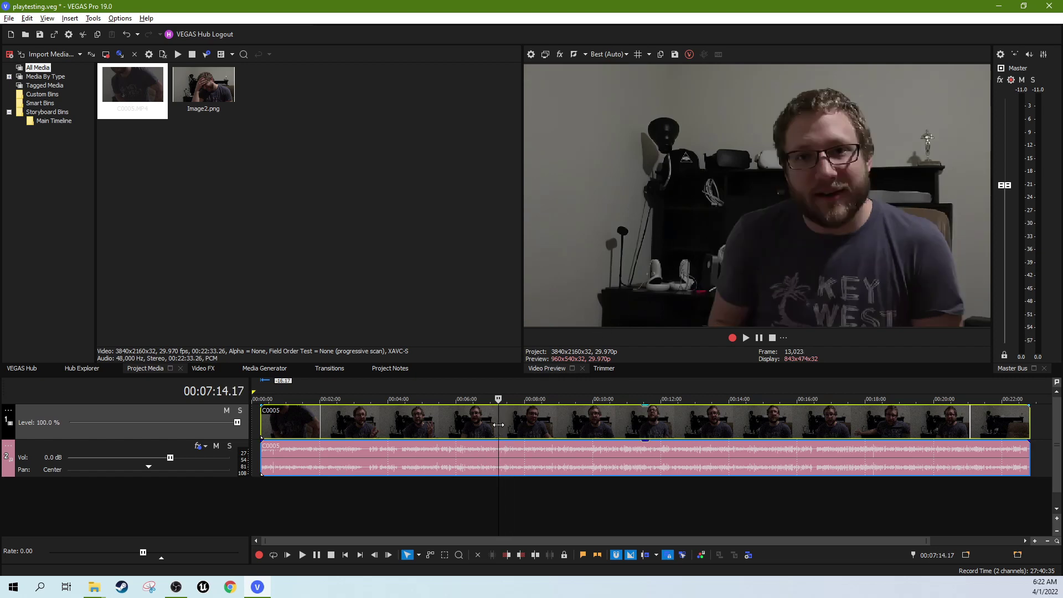
{"action": "left_click", "coordinate": [622, 54]}
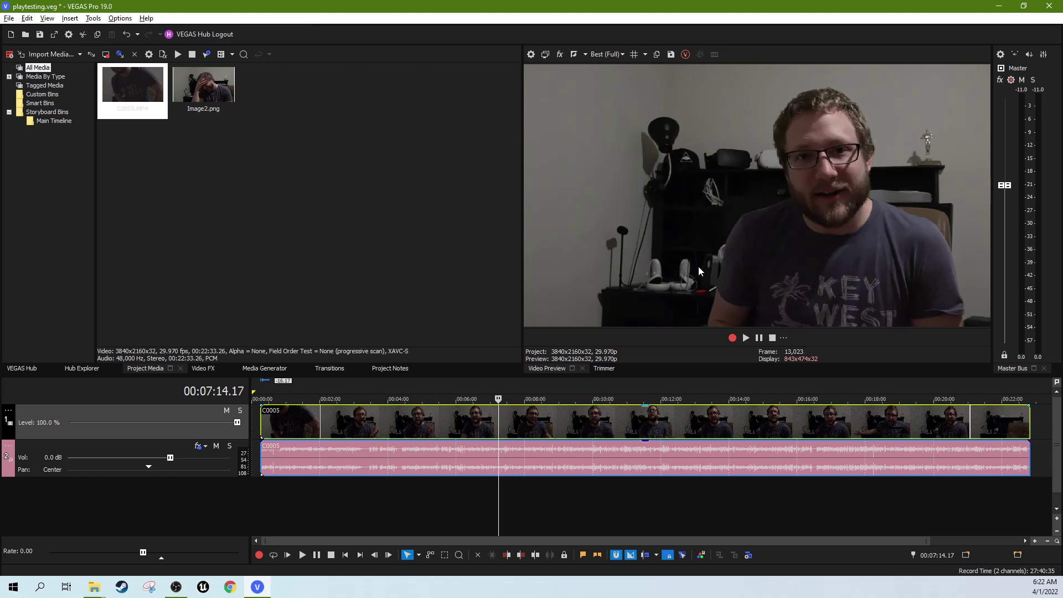
{"action": "right_click", "coordinate": [483, 424]}
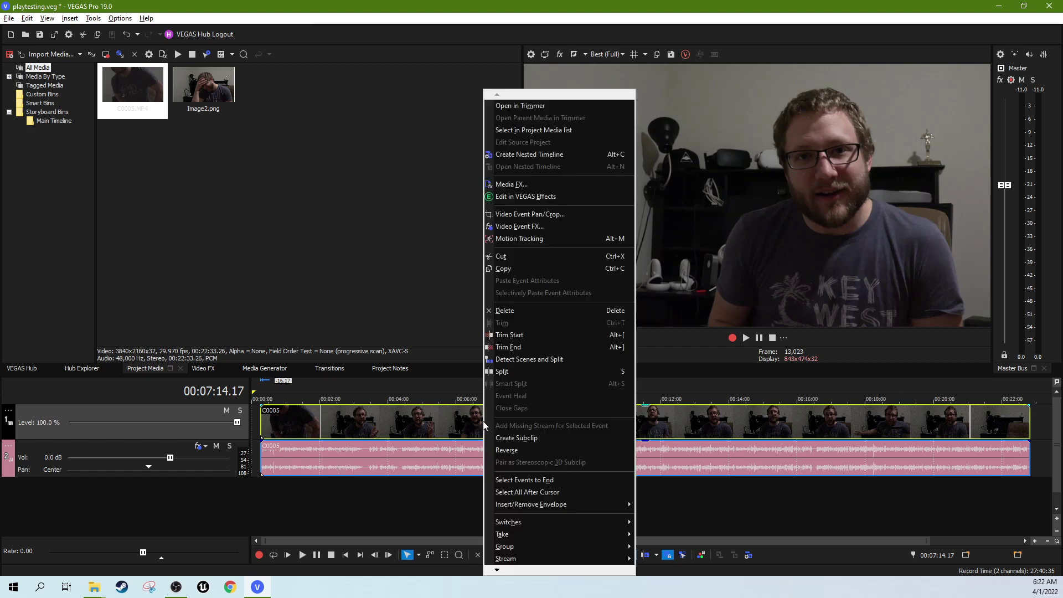
{"action": "left_click", "coordinate": [530, 226]}
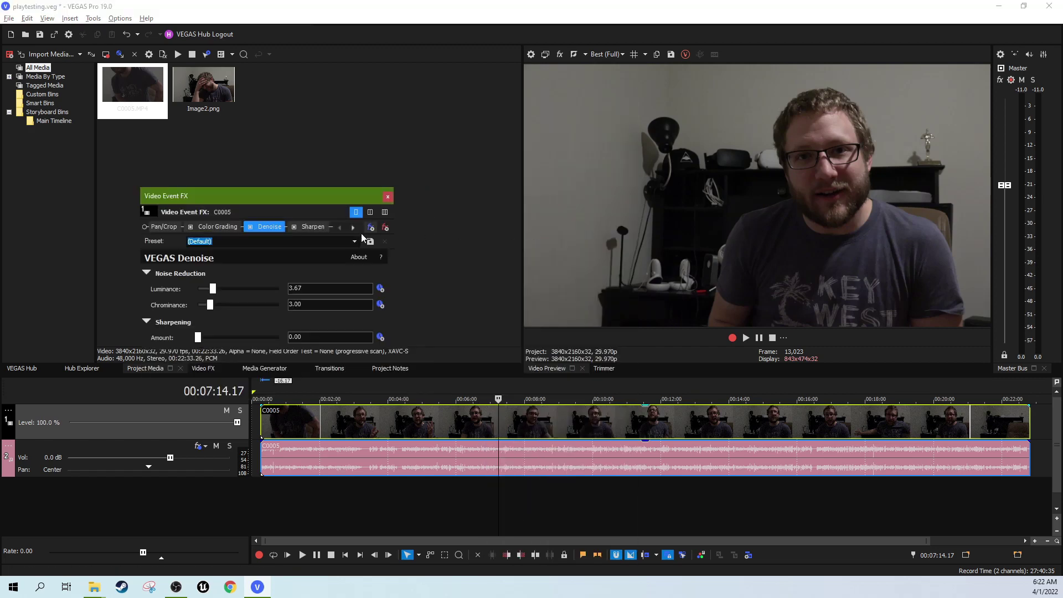
{"action": "left_click_drag", "start_coordinate": [260, 196], "coordinate": [324, 195]}
{"action": "left_click", "coordinate": [269, 226]}
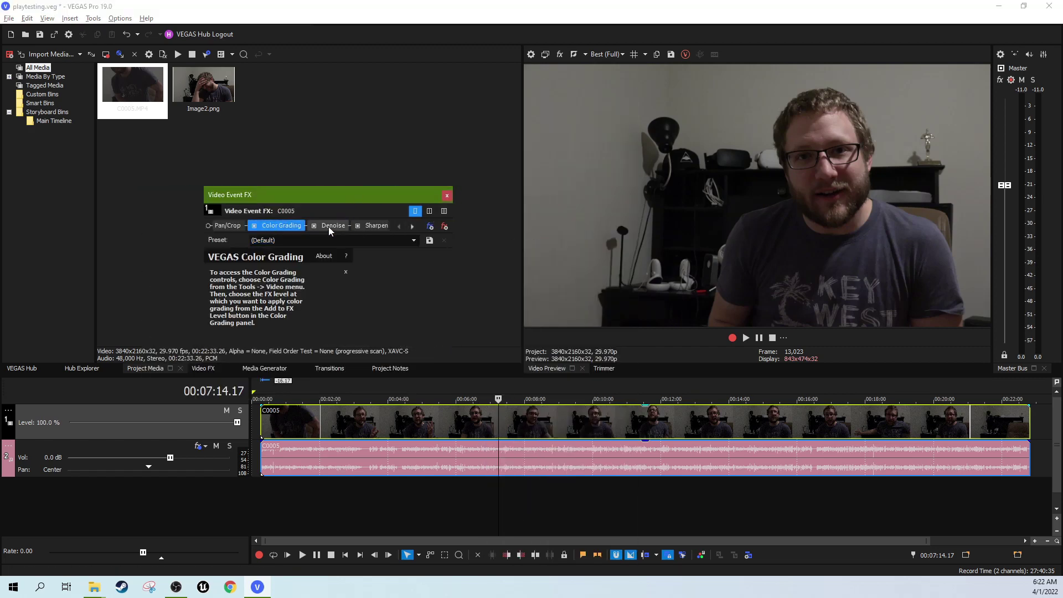
{"action": "left_click", "coordinate": [328, 227]}
{"action": "left_click", "coordinate": [293, 225]}
{"action": "left_click", "coordinate": [447, 194]}
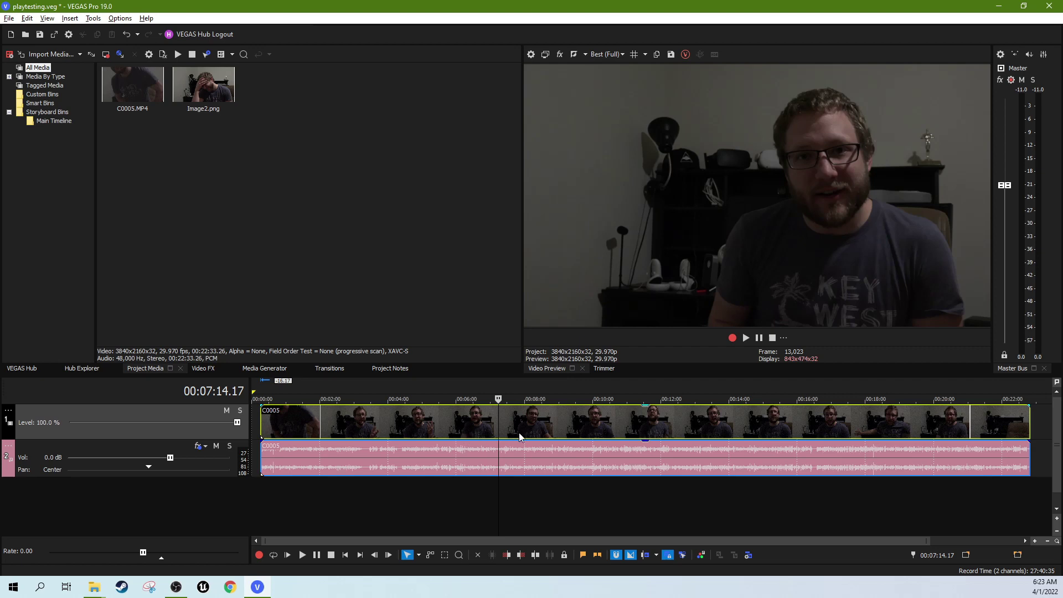
{"action": "left_click", "coordinate": [579, 428]}
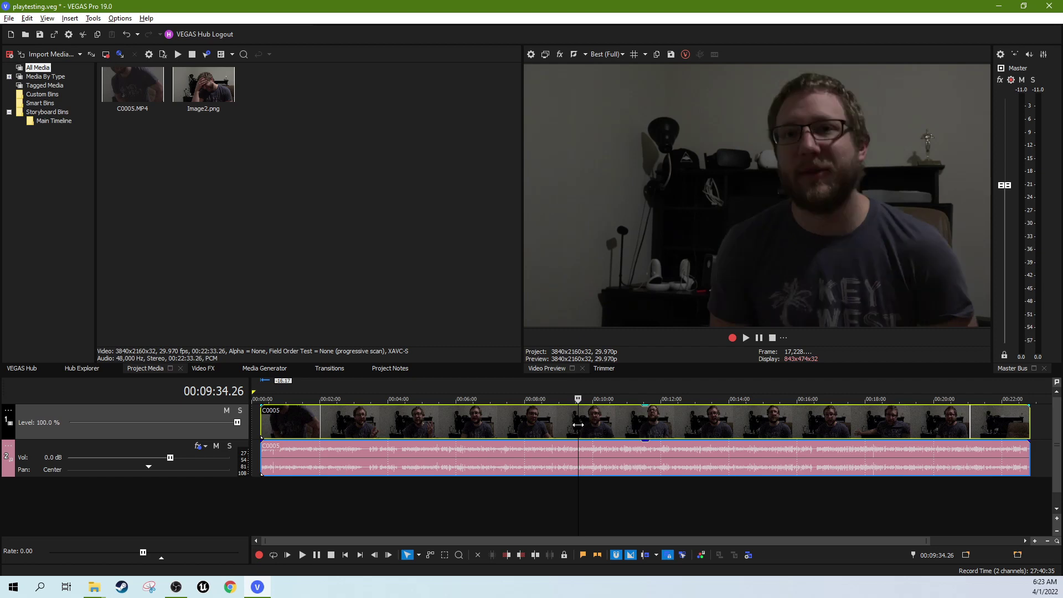
{"action": "left_click", "coordinate": [335, 426]}
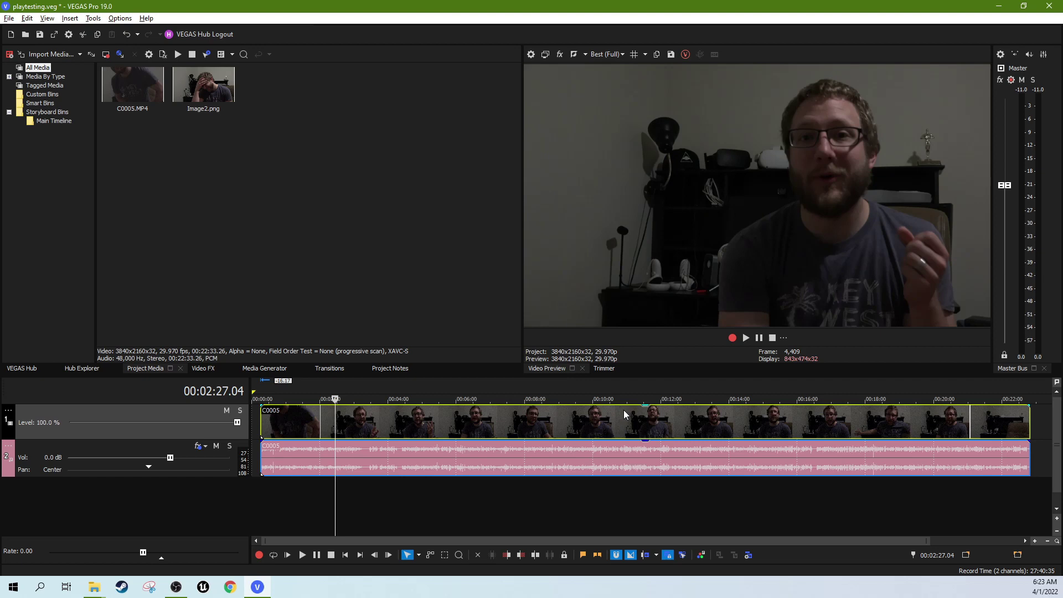
{"action": "left_click", "coordinate": [438, 430]}
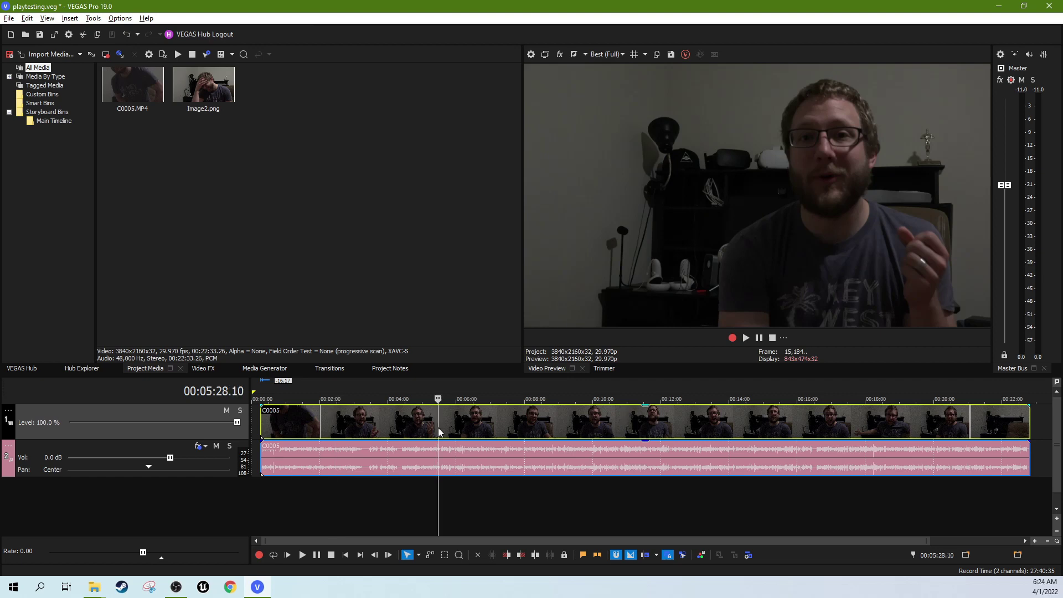
{"action": "left_click", "coordinate": [405, 434]}
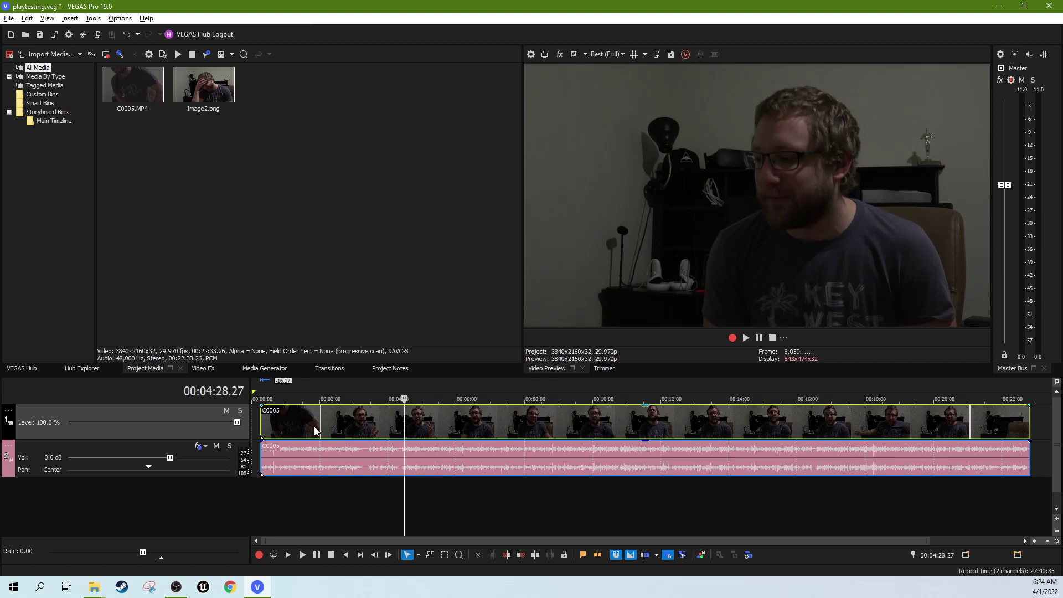
{"action": "left_click", "coordinate": [227, 410]}
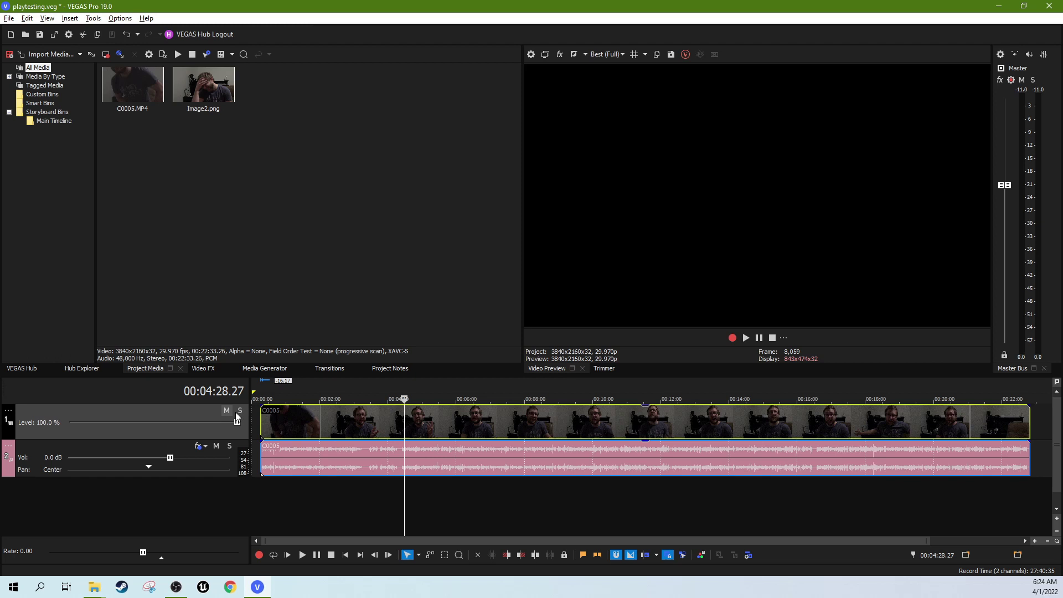
{"action": "left_click", "coordinate": [274, 420]}
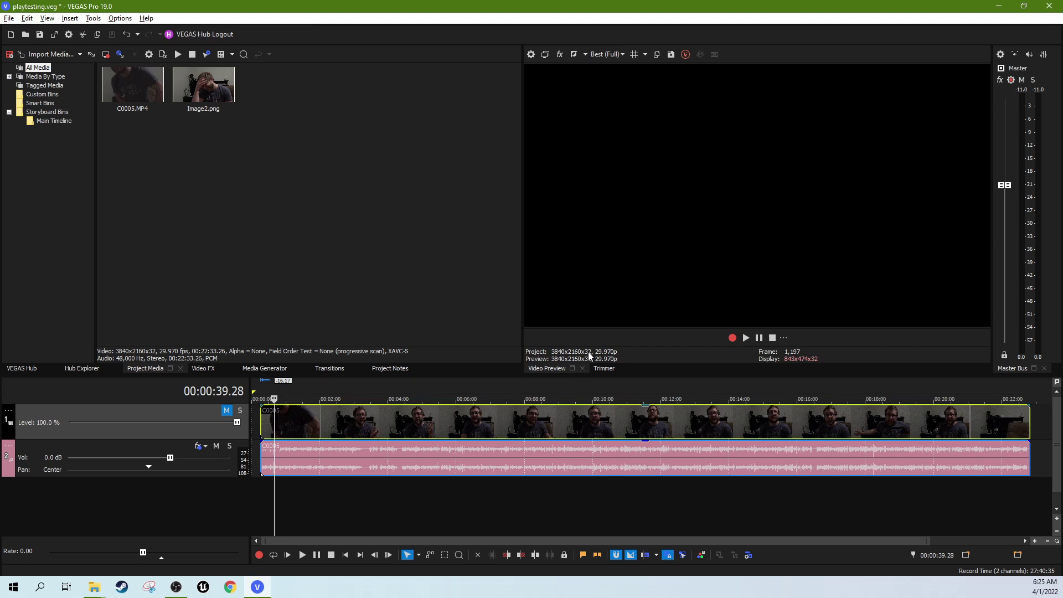
{"action": "mouse_move", "coordinate": [561, 444]}
{"action": "left_click", "coordinate": [477, 436]}
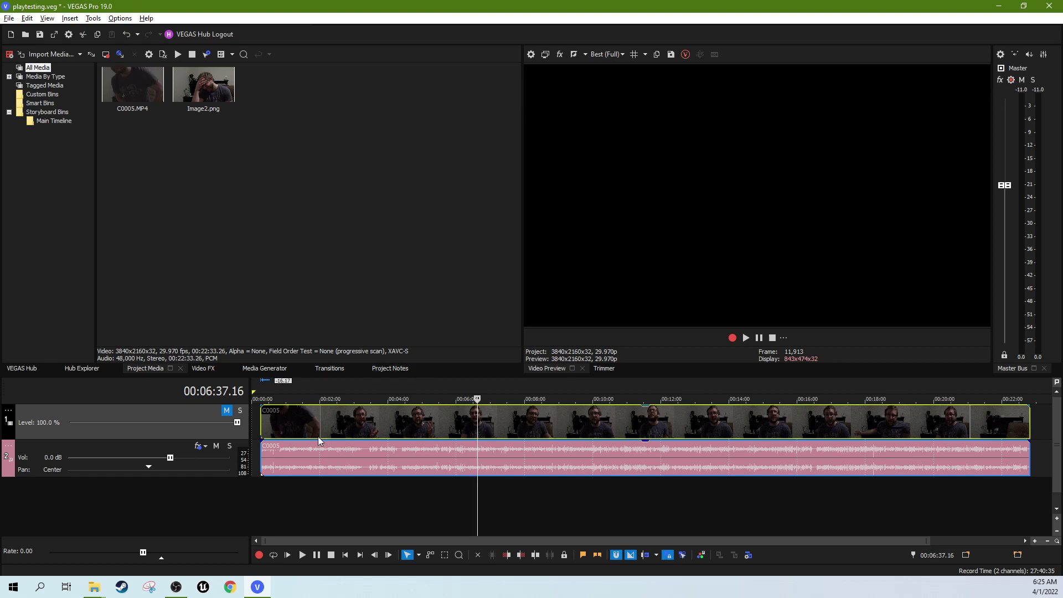
{"action": "left_click", "coordinate": [341, 432]}
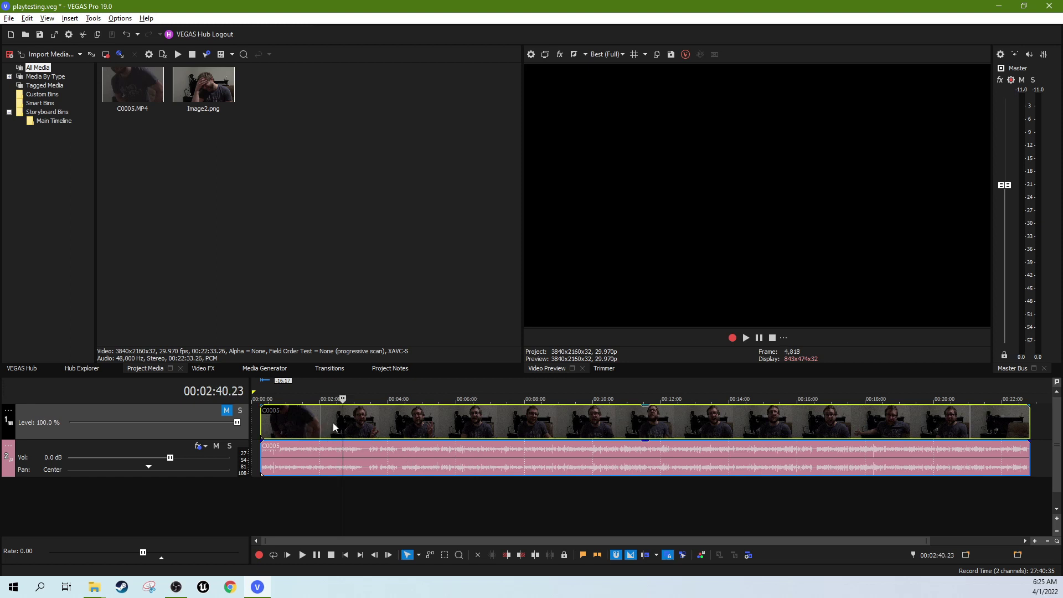
{"action": "left_click_drag", "start_coordinate": [333, 423], "coordinate": [802, 419]}
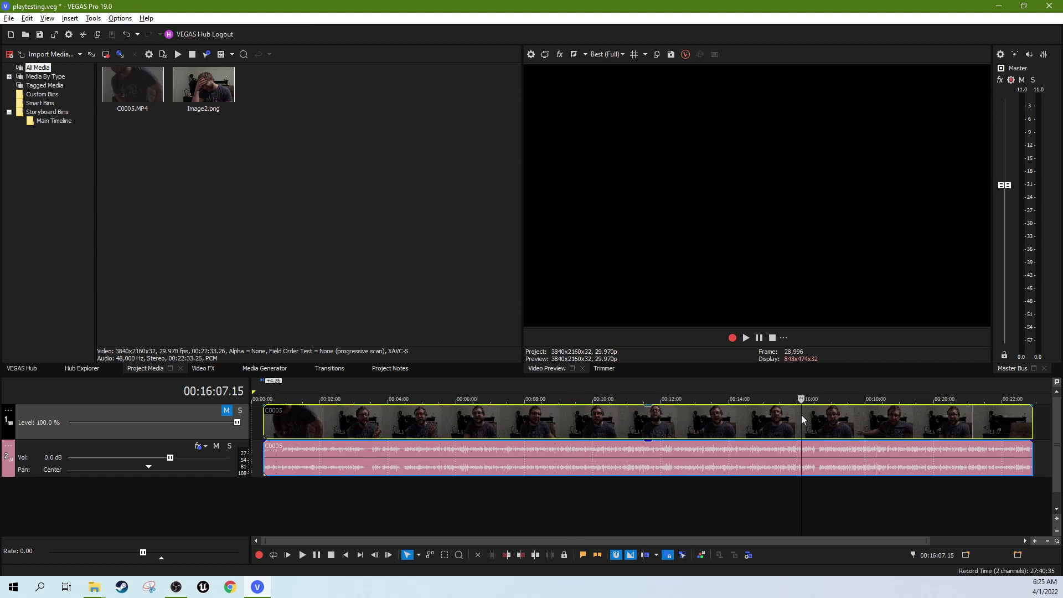
{"action": "left_click", "coordinate": [852, 423]}
{"action": "left_click", "coordinate": [818, 427]}
{"action": "left_click", "coordinate": [373, 434]}
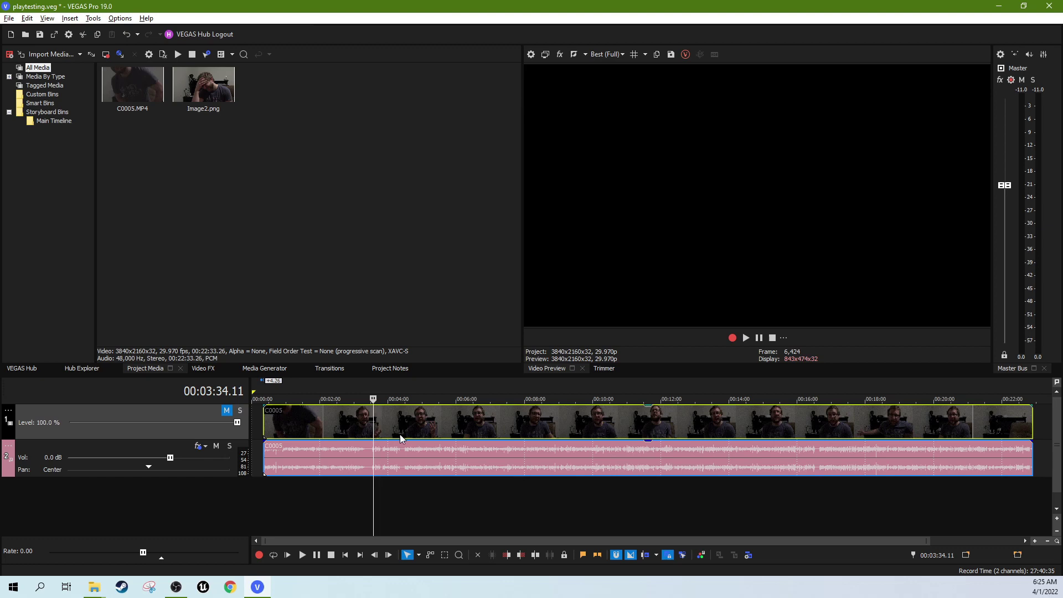
{"action": "left_click", "coordinate": [508, 427]}
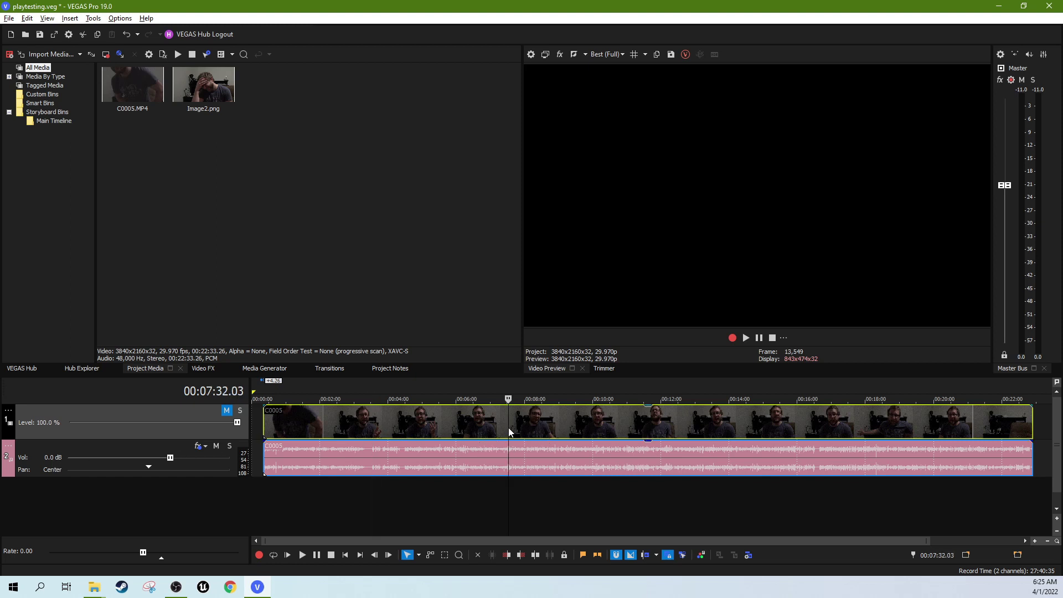
{"action": "left_click", "coordinate": [601, 423]}
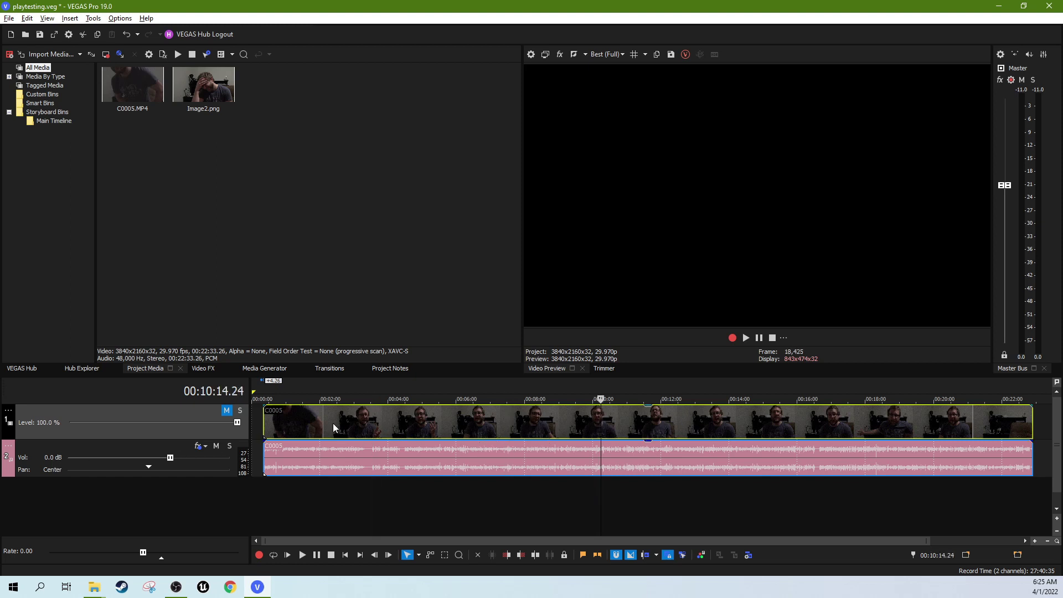
{"action": "left_click", "coordinate": [286, 423]}
{"action": "left_click", "coordinate": [353, 423]}
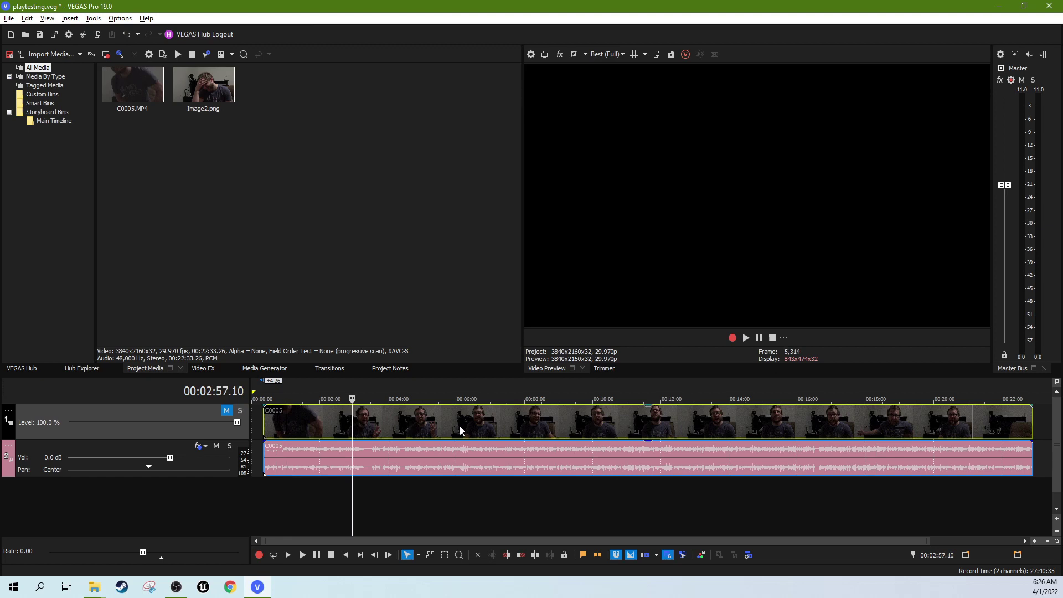
{"action": "left_click", "coordinate": [459, 427]}
{"action": "left_click", "coordinate": [627, 428]}
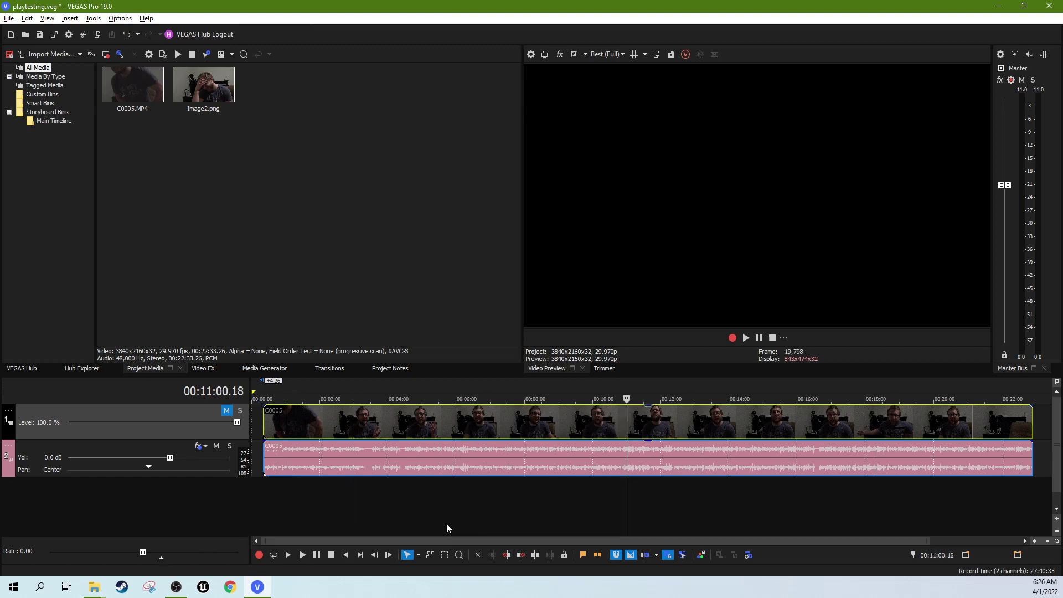
{"action": "left_click", "coordinate": [527, 448]}
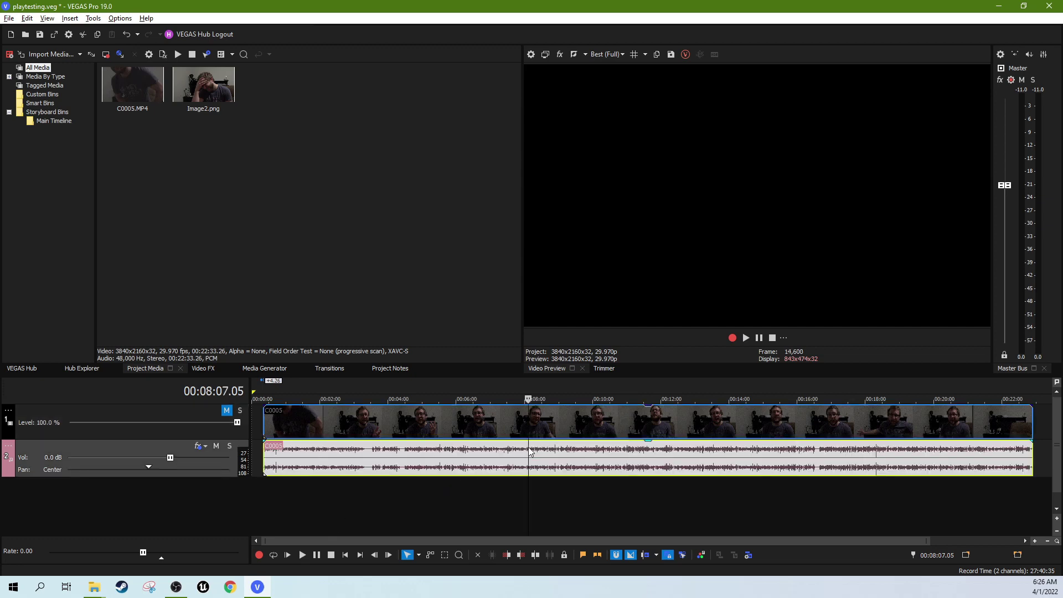
{"action": "left_click", "coordinate": [560, 424]}
{"action": "left_click", "coordinate": [590, 422]}
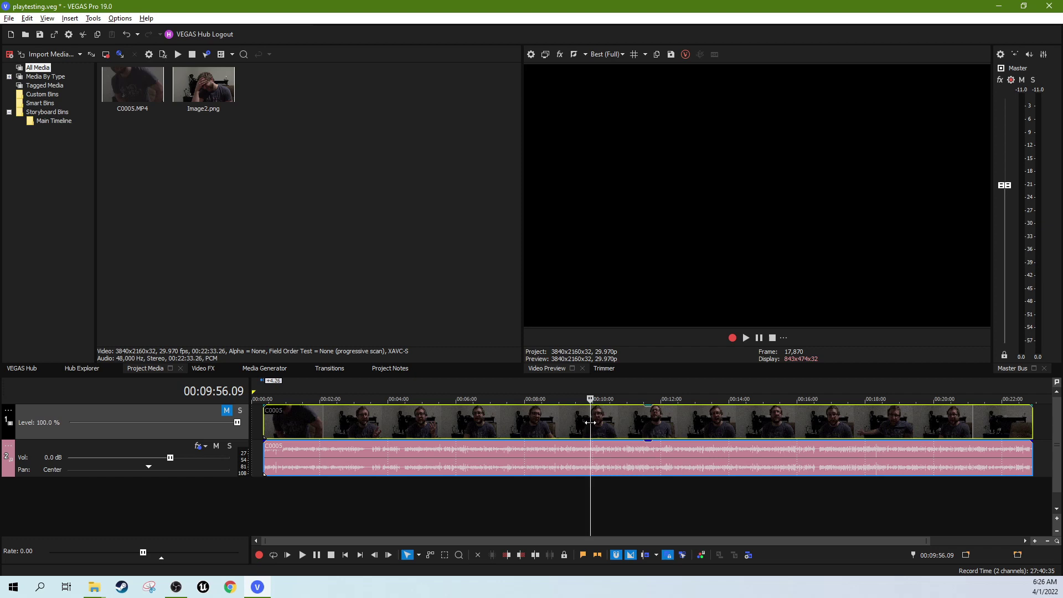
{"action": "left_click", "coordinate": [637, 425]}
{"action": "left_click", "coordinate": [660, 426]}
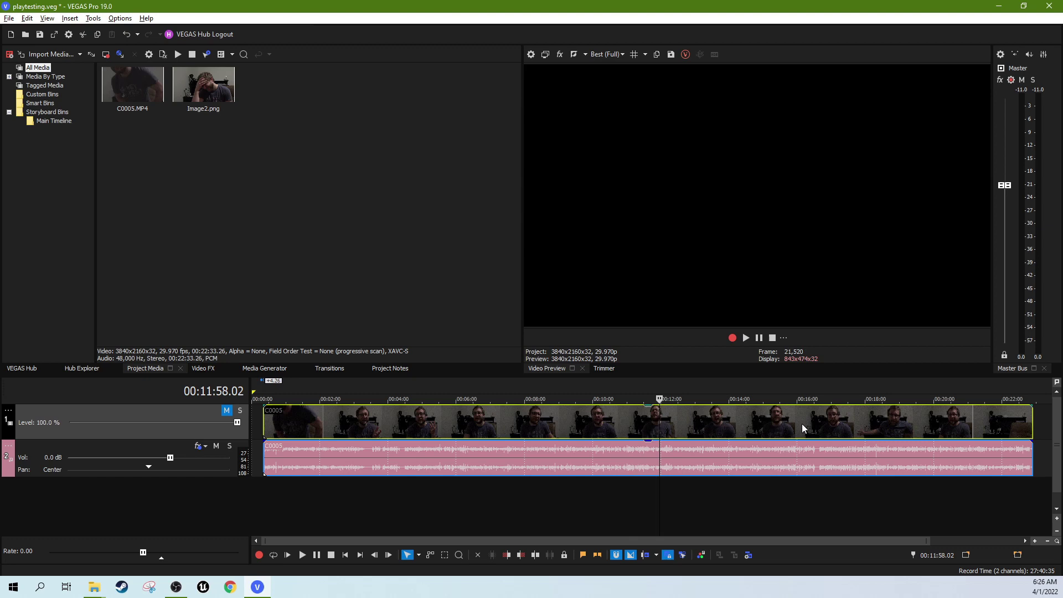
{"action": "left_click", "coordinate": [1014, 424]}
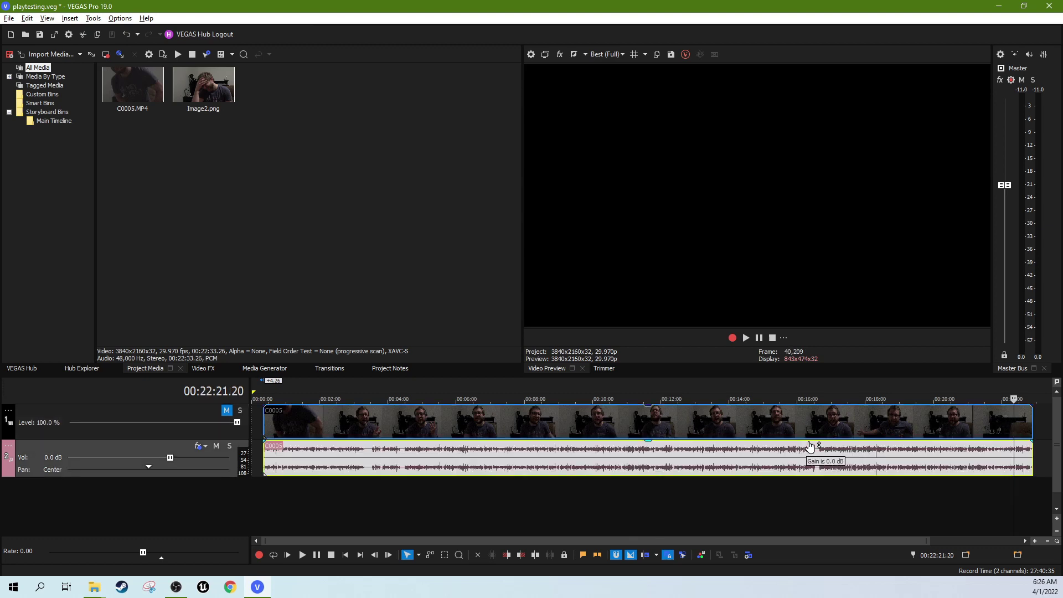
{"action": "left_click", "coordinate": [825, 432]}
{"action": "left_click", "coordinate": [839, 432]}
{"action": "left_click", "coordinate": [852, 431]}
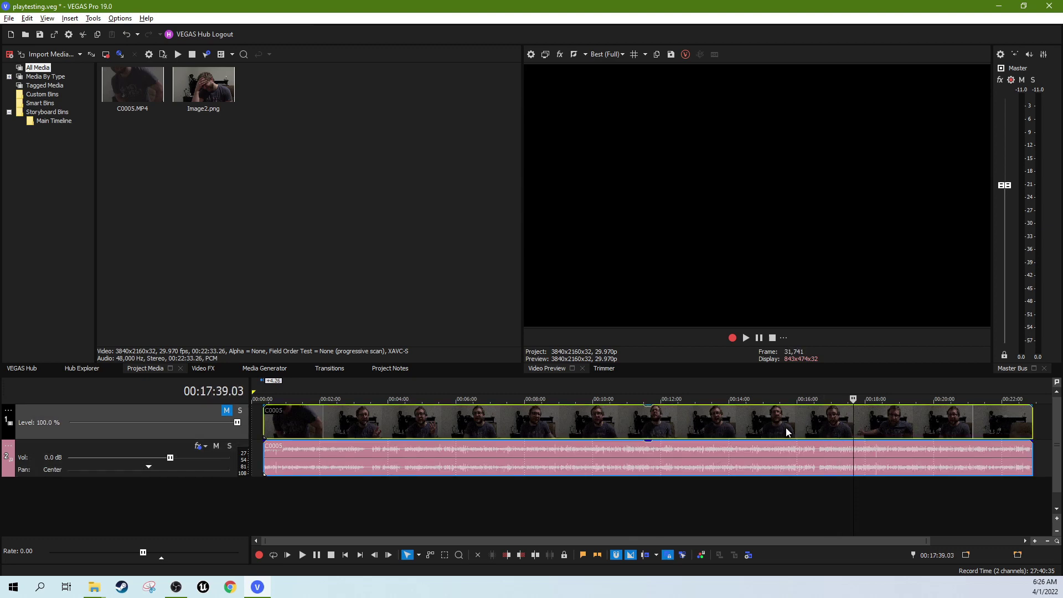
{"action": "left_click", "coordinate": [690, 430]}
{"action": "left_click", "coordinate": [503, 425]}
{"action": "left_click", "coordinate": [694, 420]}
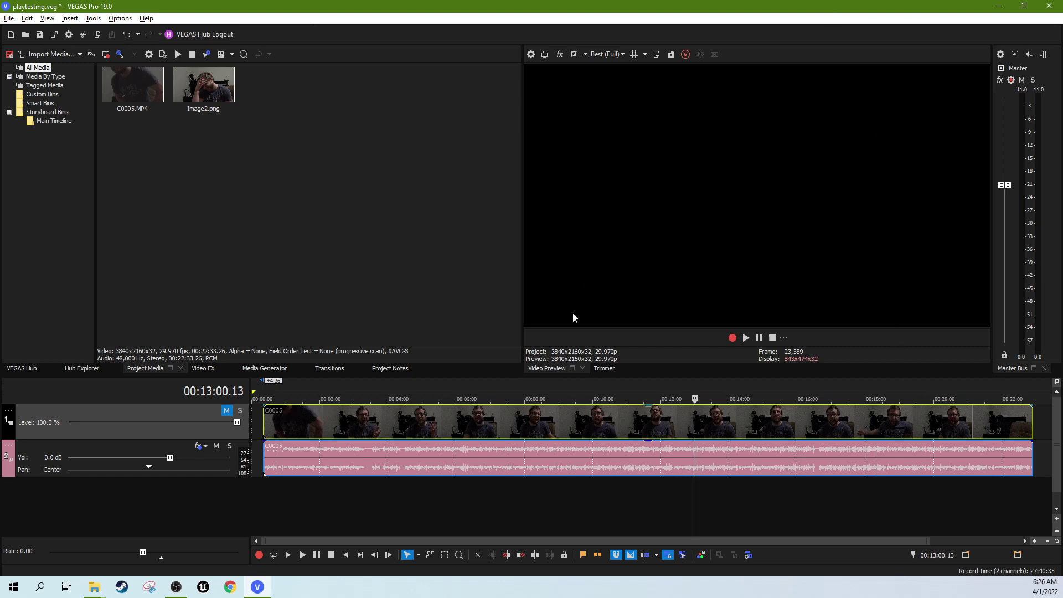
Step: Move the playhead between 04:06 and 10:13 to check the talking-head footage
{"action": "left_click", "coordinate": [391, 434]}
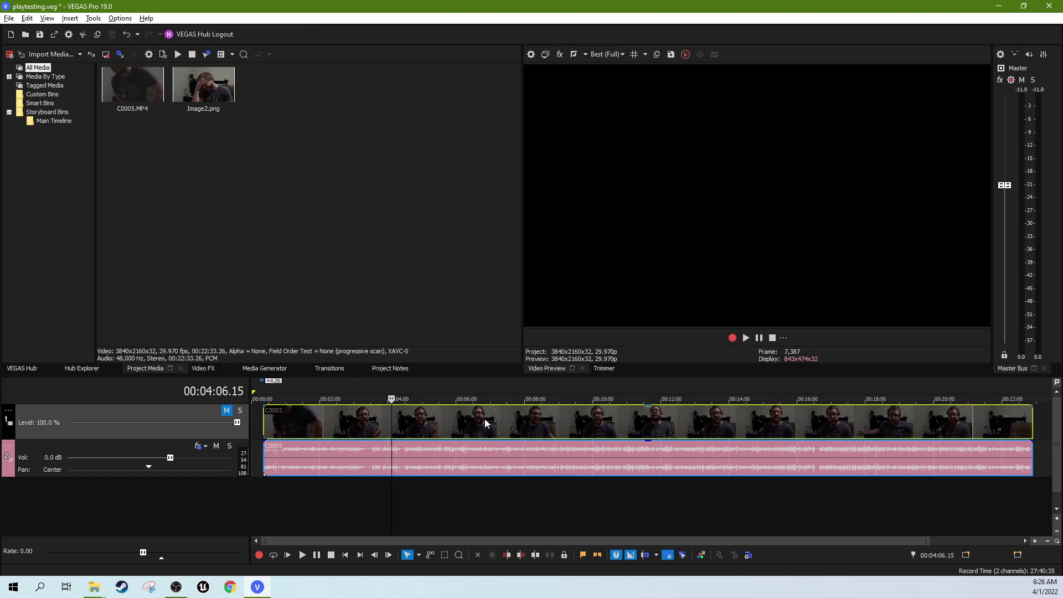
{"action": "left_click", "coordinate": [600, 424]}
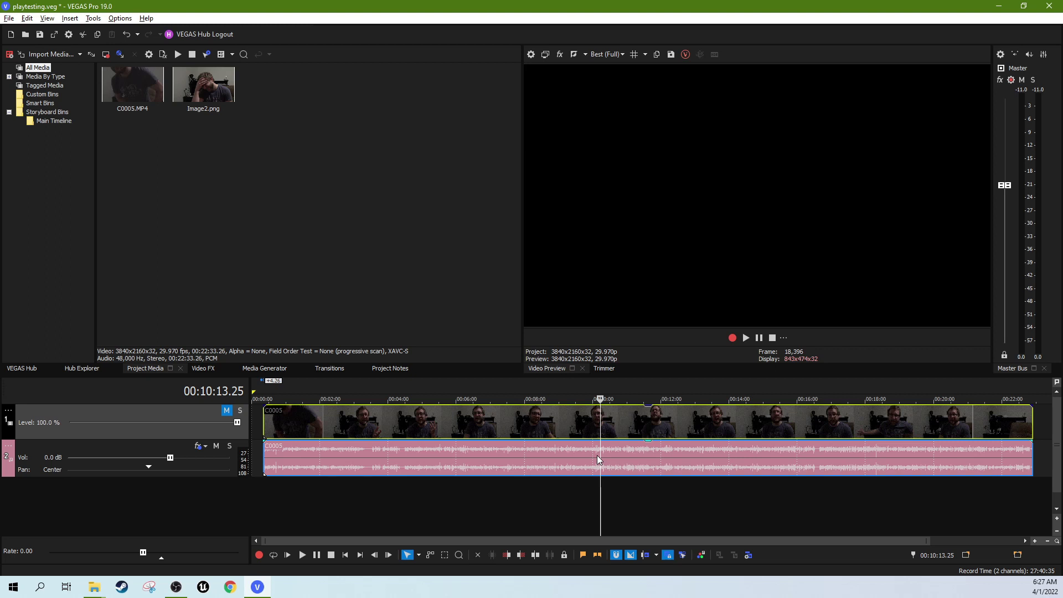
{"action": "left_click", "coordinate": [497, 416]}
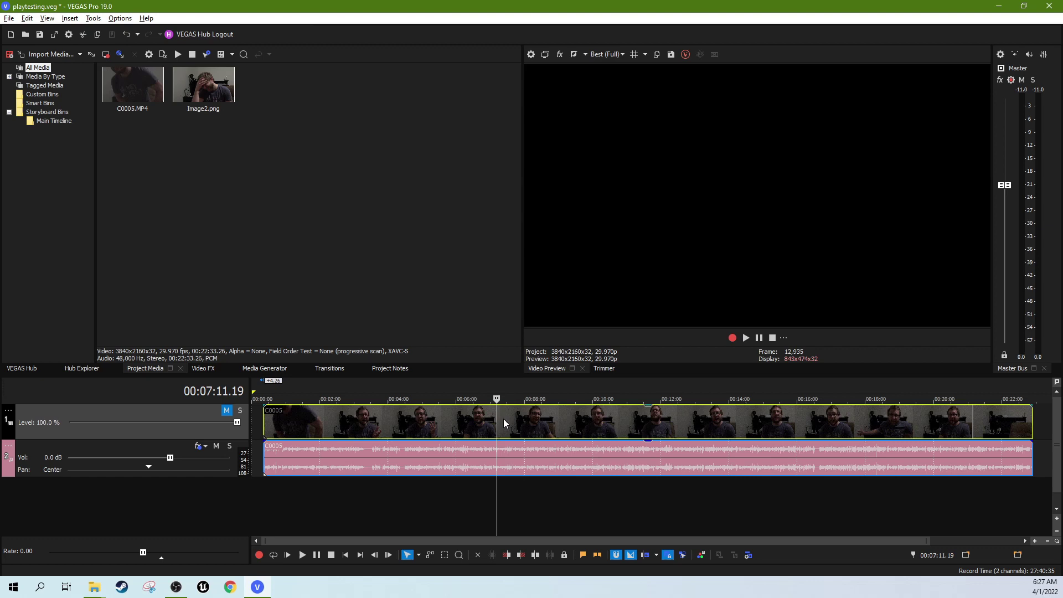
{"action": "left_click", "coordinate": [503, 418]}
{"action": "left_click", "coordinate": [508, 417]}
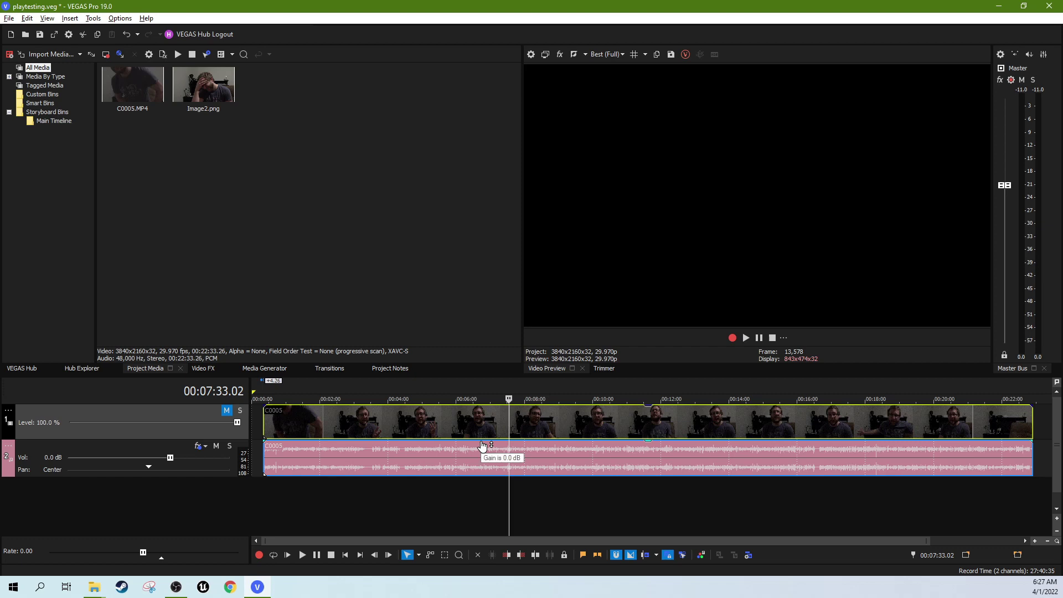
{"action": "left_click", "coordinate": [457, 433]}
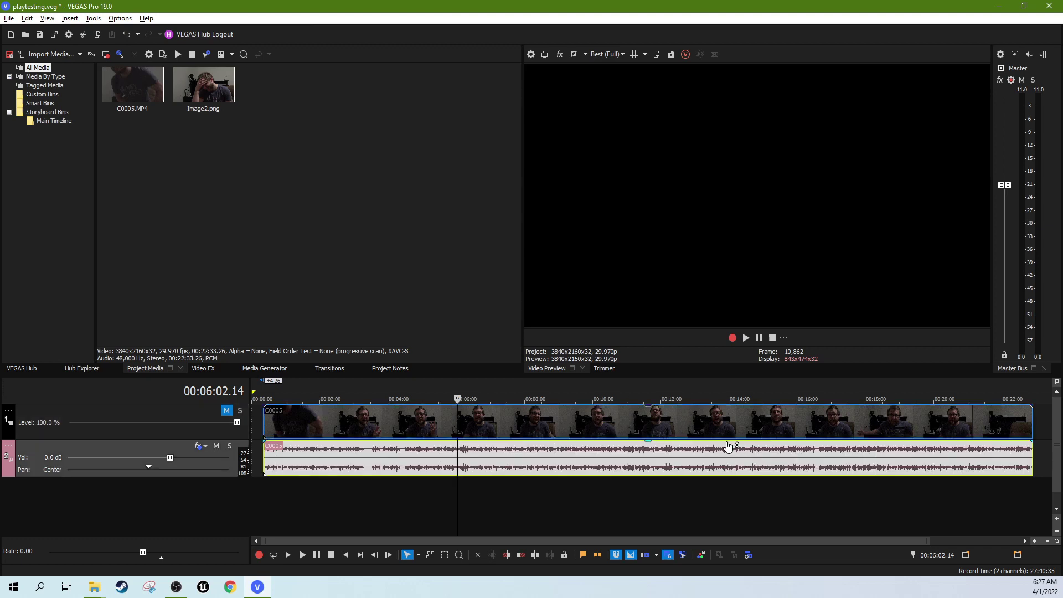
{"action": "left_click", "coordinate": [542, 434]}
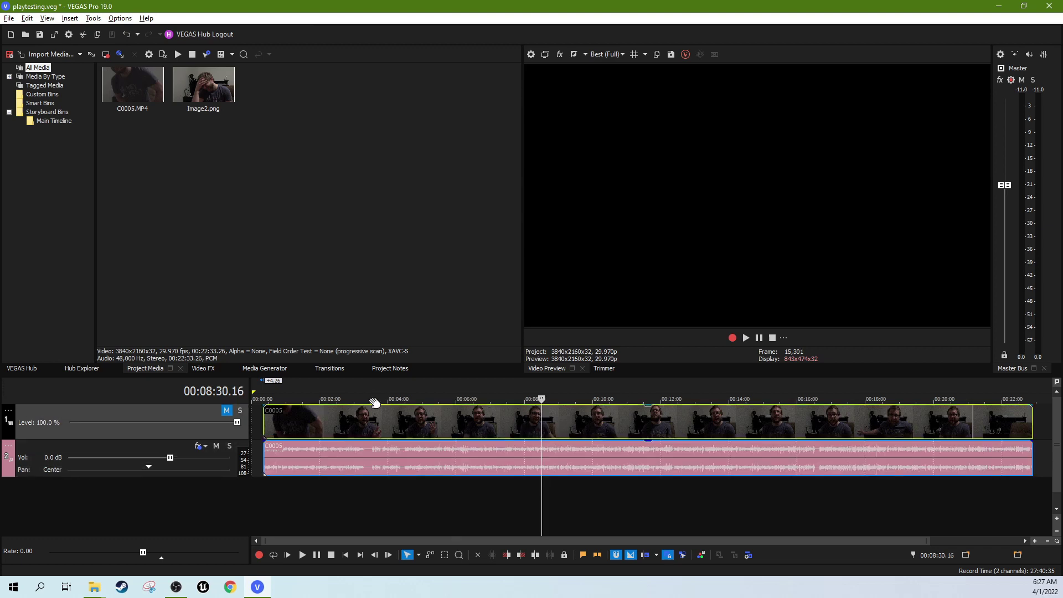
{"action": "key", "text": "ctrl+shift+q"}
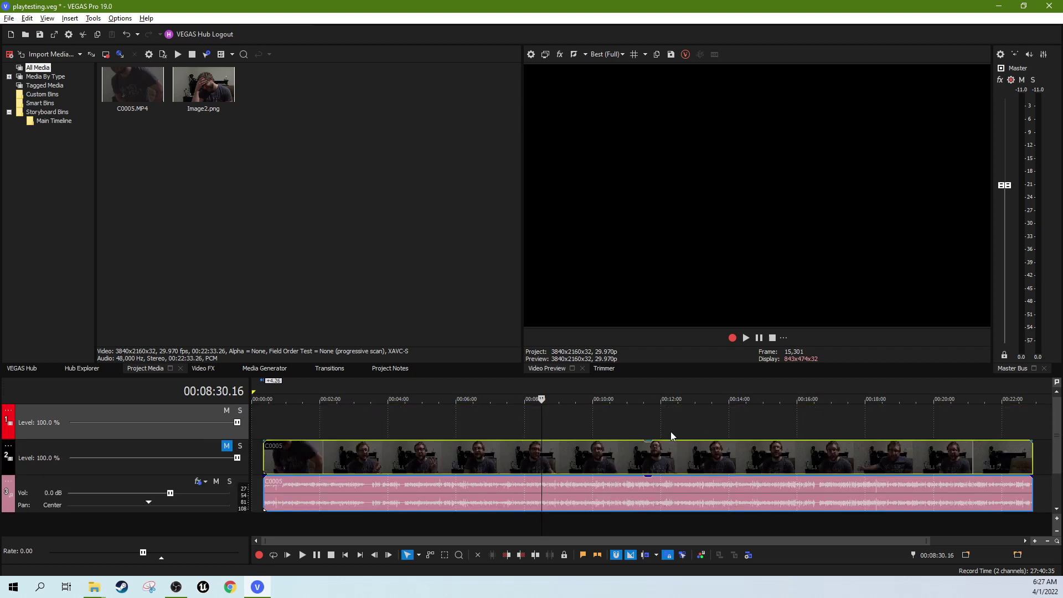
{"action": "left_click", "coordinate": [668, 449]}
{"action": "left_click", "coordinate": [565, 451]}
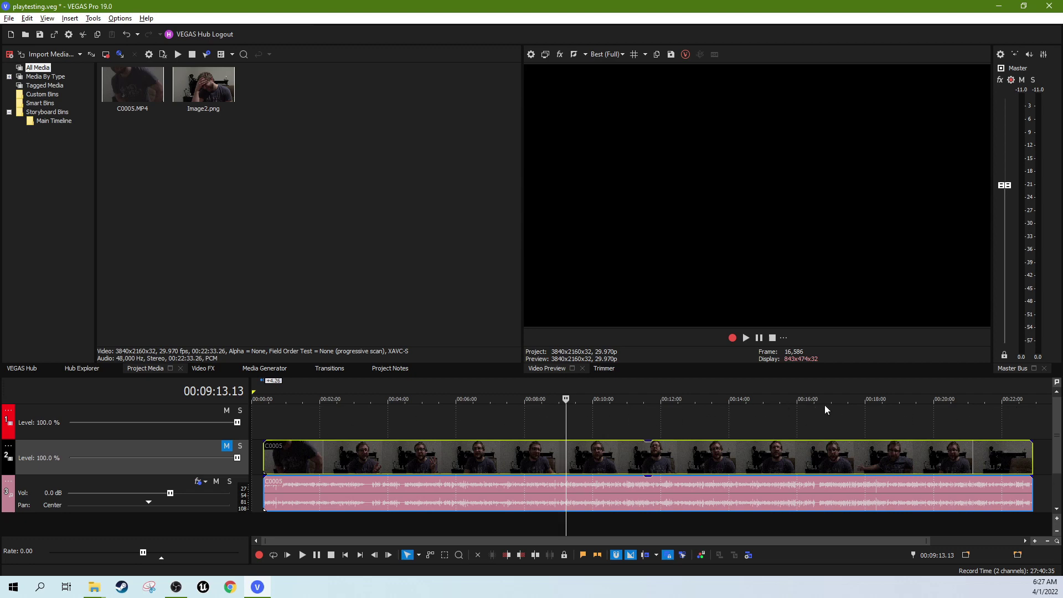
{"action": "left_click", "coordinate": [267, 500]}
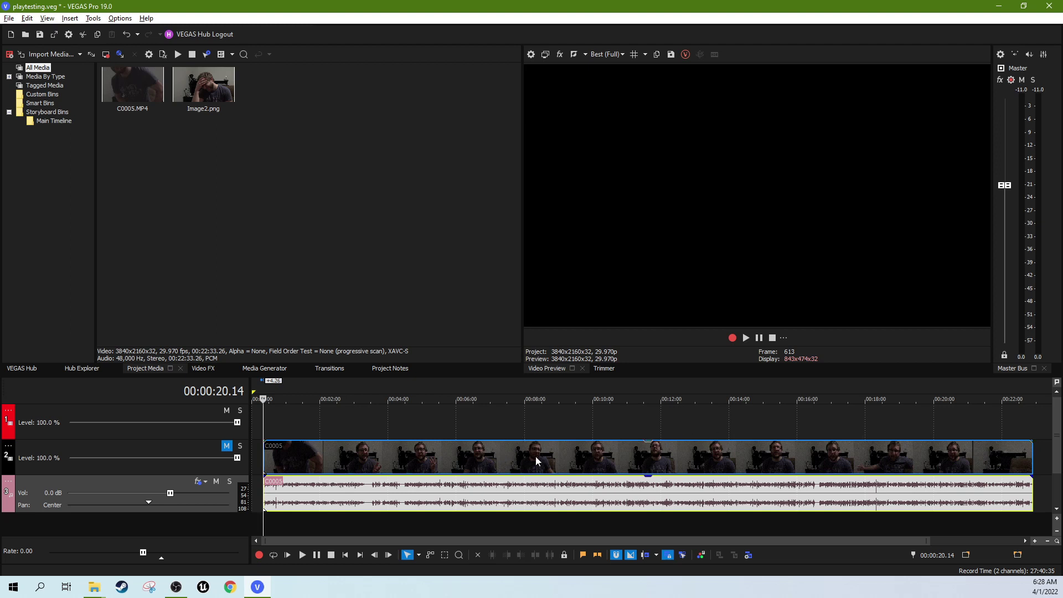
{"action": "left_click", "coordinate": [435, 465]}
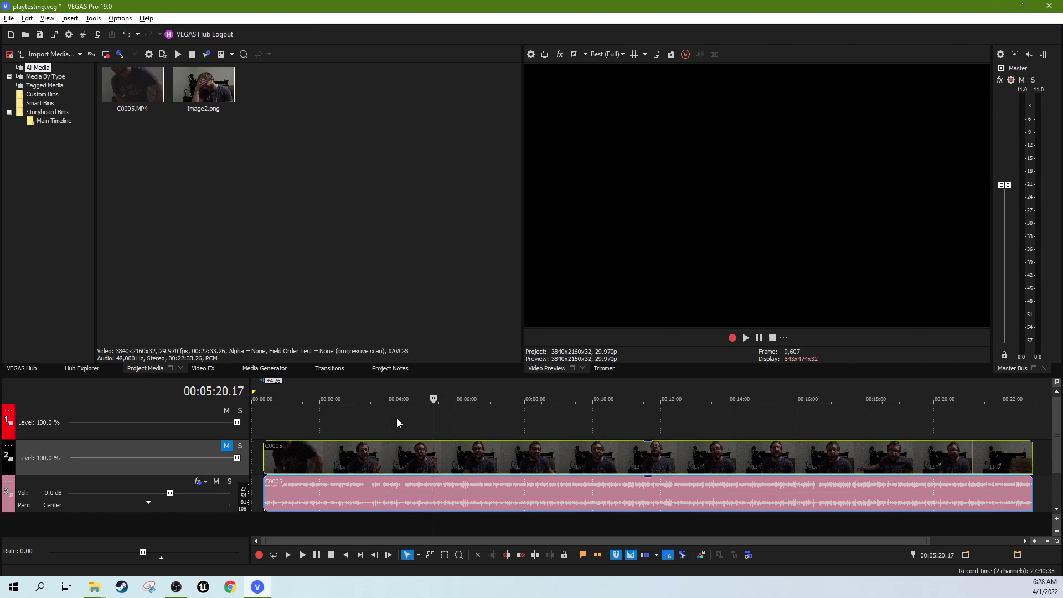
{"action": "left_click", "coordinate": [337, 423]}
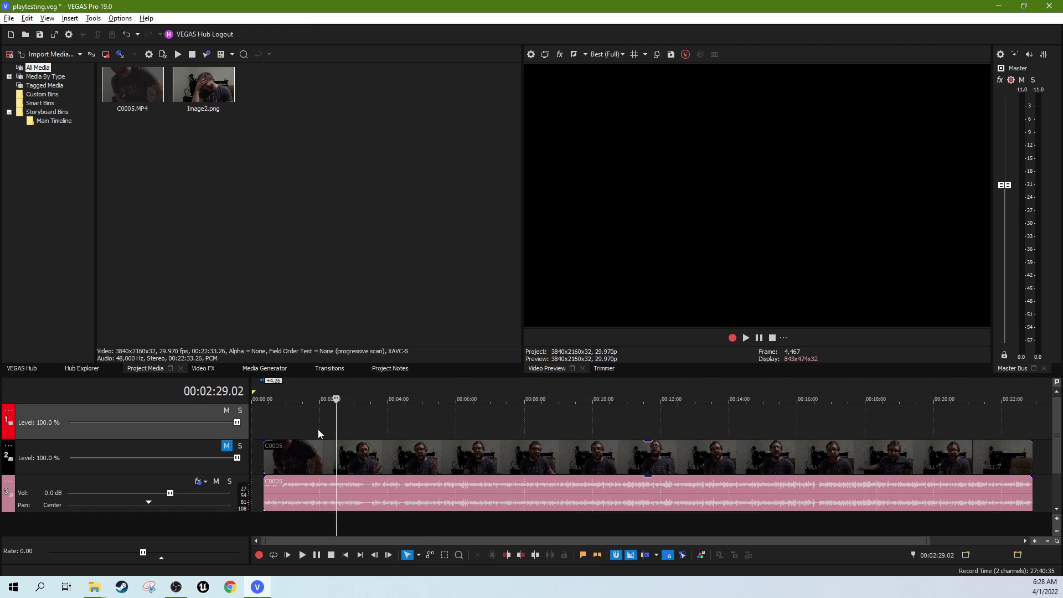
{"action": "left_click", "coordinate": [271, 424]}
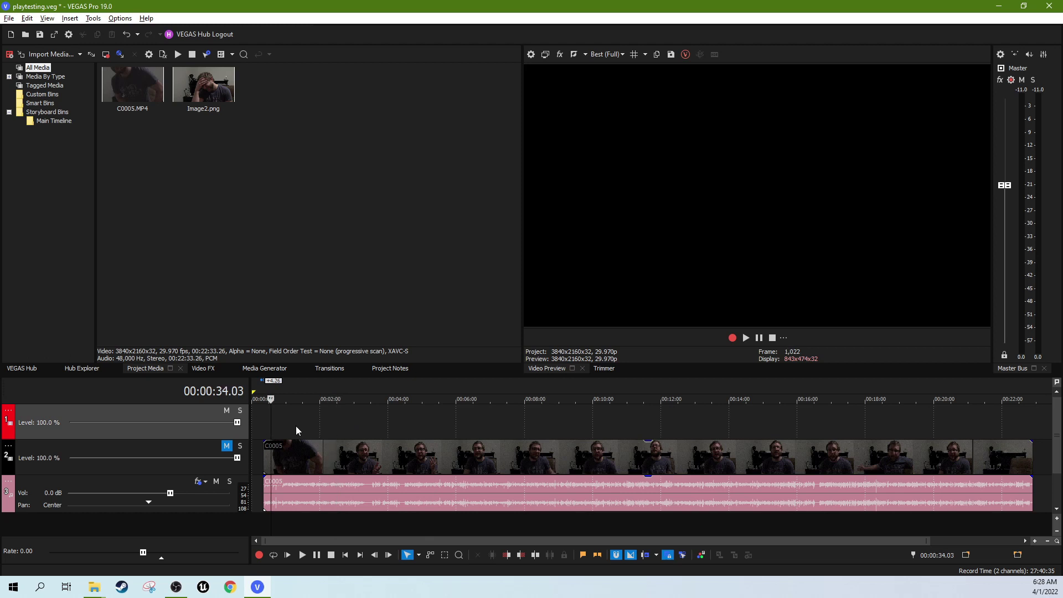
{"action": "left_click", "coordinate": [836, 416]}
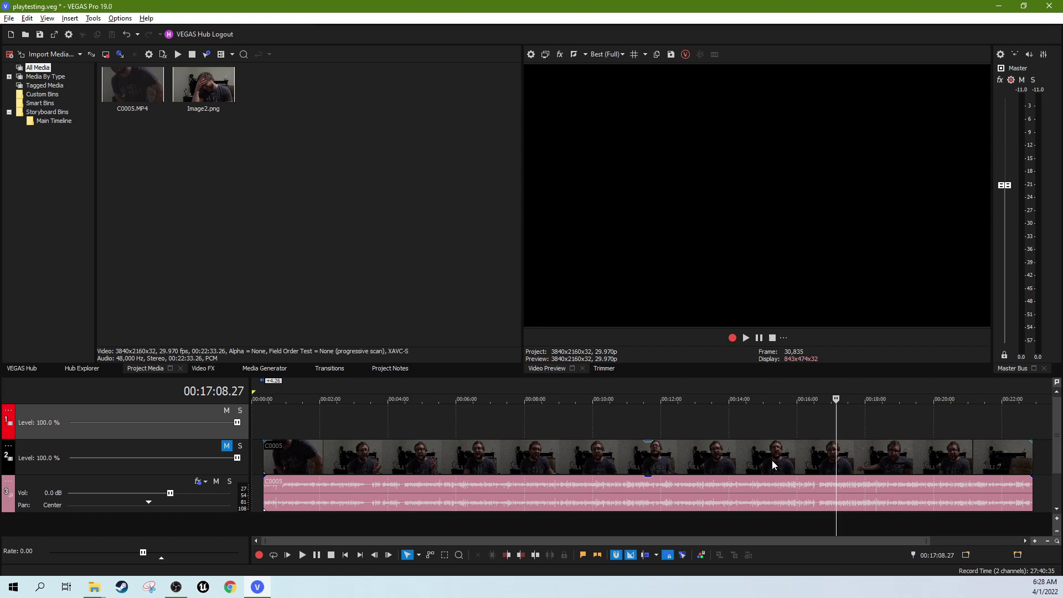
{"action": "left_click", "coordinate": [581, 454]}
Step: Turn off Mute on track 2 so the C0005 footage appears in the preview
{"action": "left_click", "coordinate": [227, 446]}
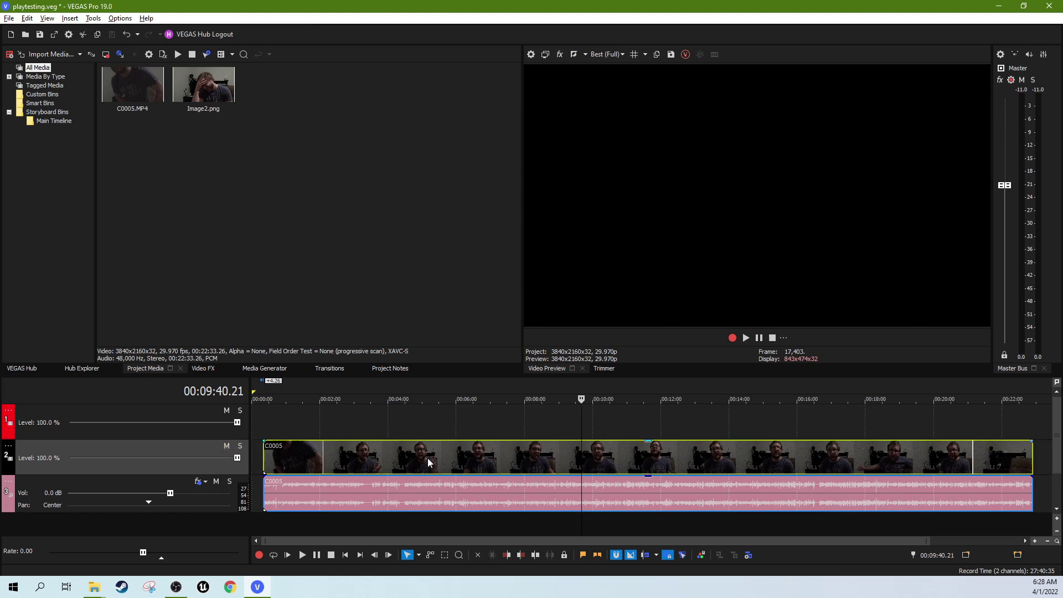